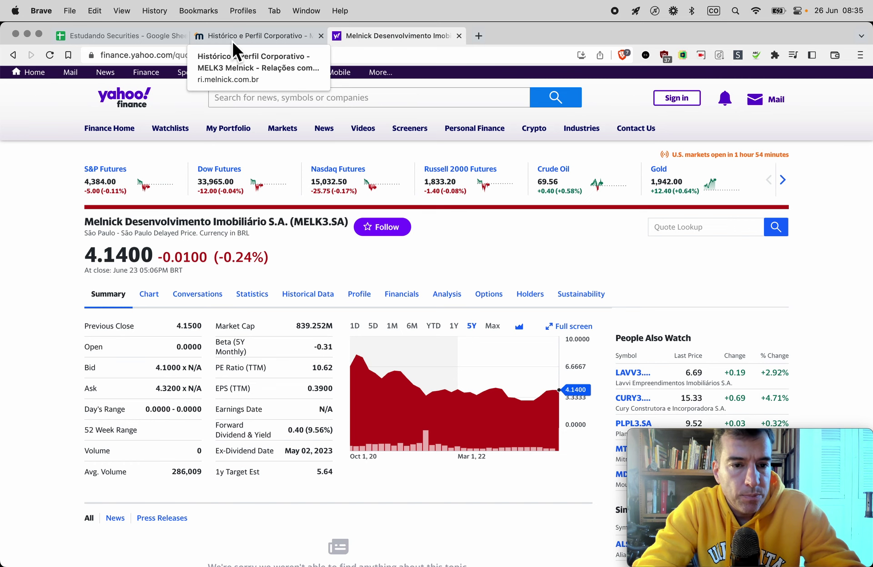
Step: Return to the Estudando Securities spreadsheet, close the search for melnick and review the figures in the Melnick rows
click(119, 37)
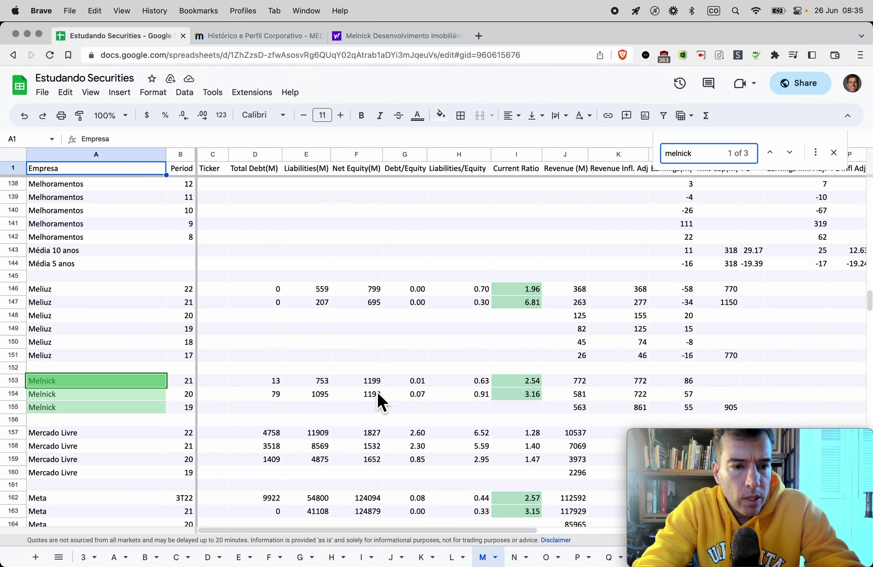
scroll(376, 392, down, 3)
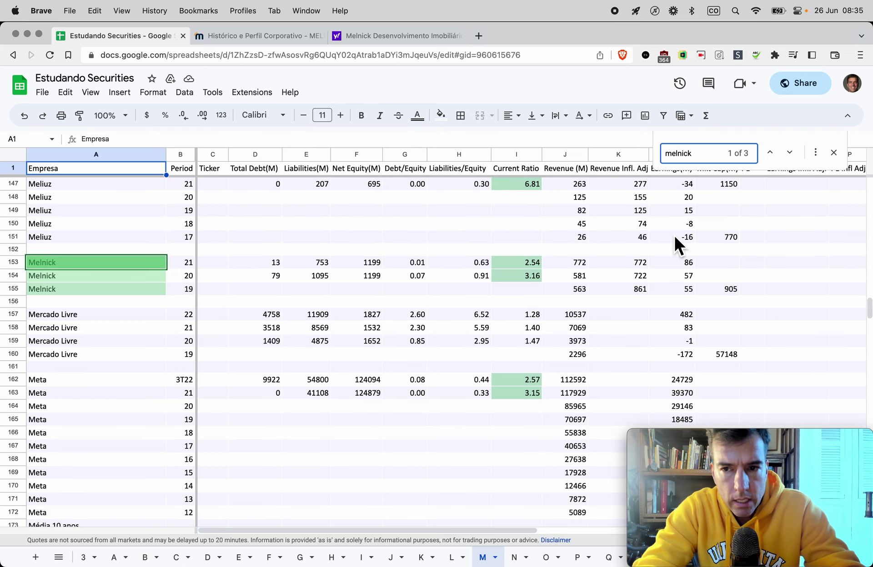
click(833, 153)
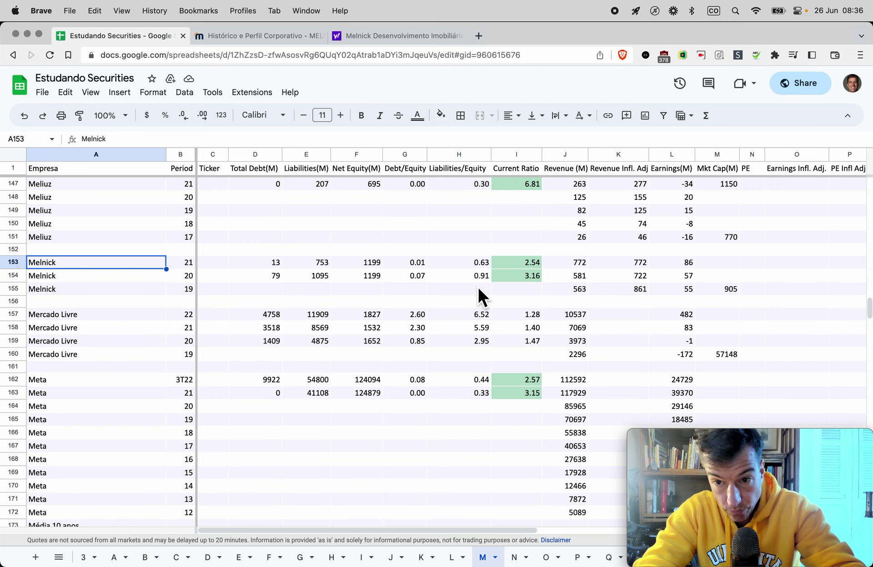
scroll(666, 323, right, 5)
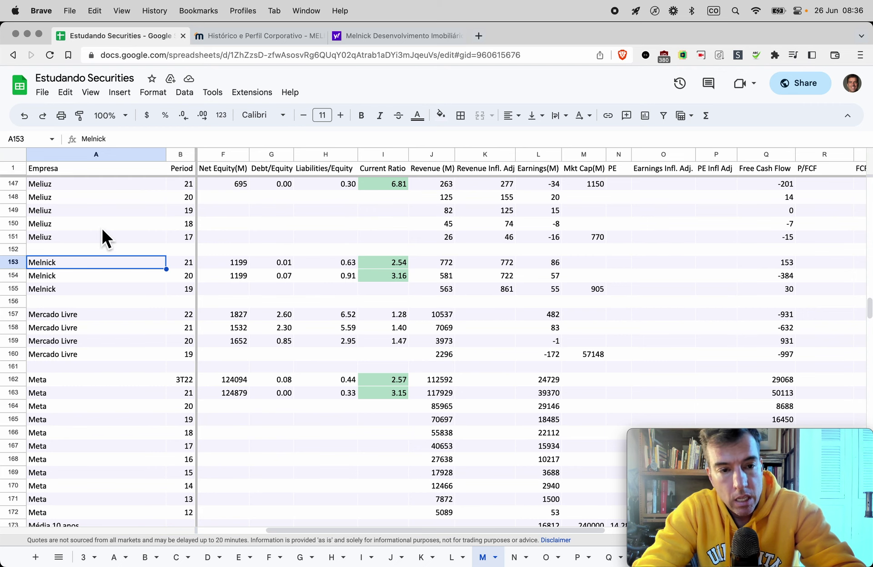
Step: Insert a row above the Melnick 21 row and fill it with company Melnick and period 22
right_click(16, 262)
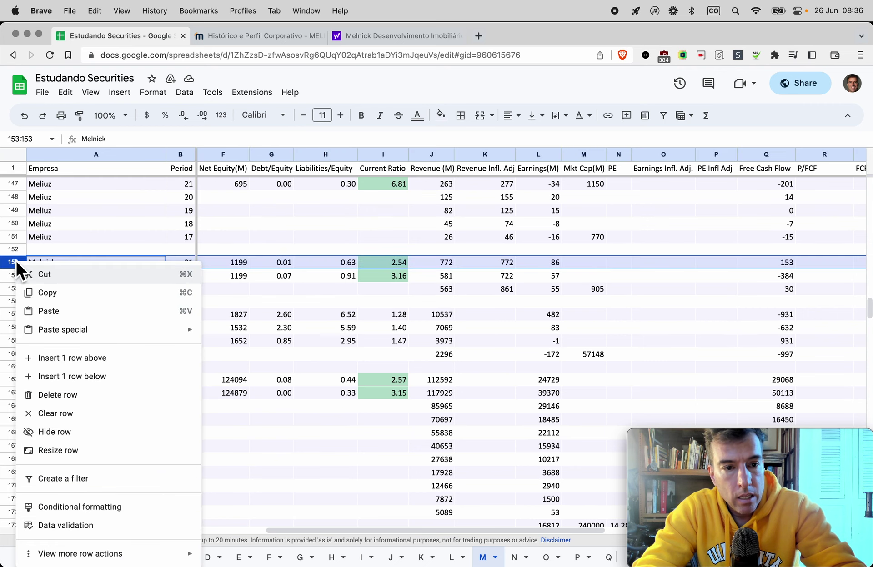
click(59, 357)
key(super+c)
click(96, 262)
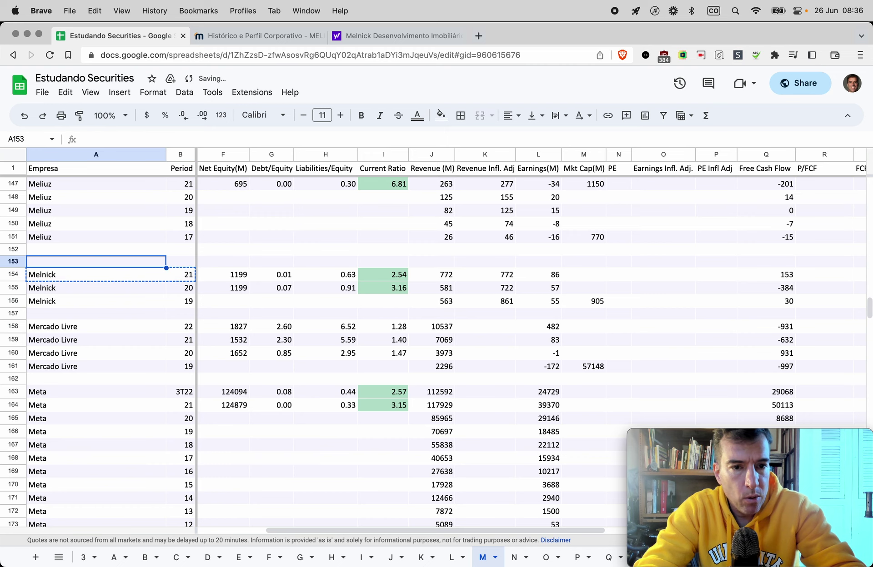
key(super+v)
Step: Switch to the already open Histórico e Perfil Corporativo page of the Melnick investor relations site
key(super+t)
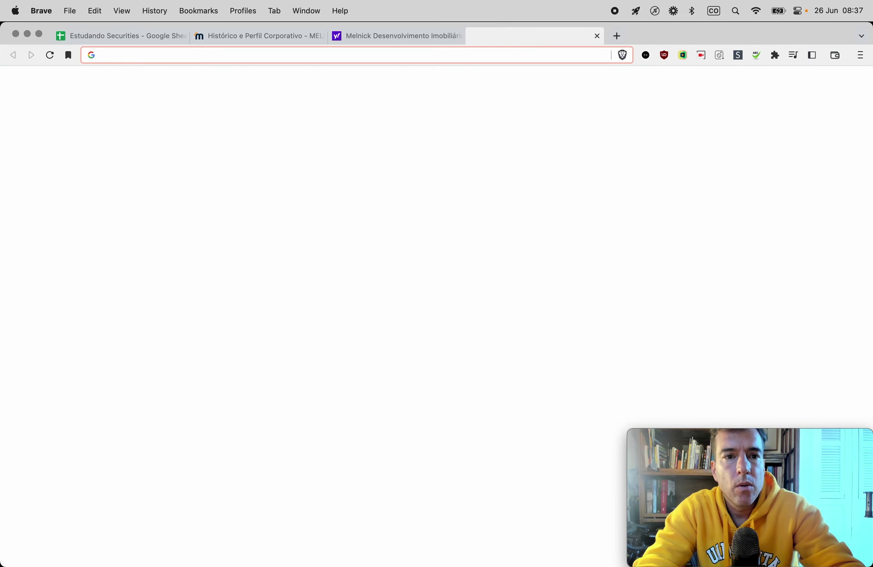
text(melnick market cap yahoo finance)
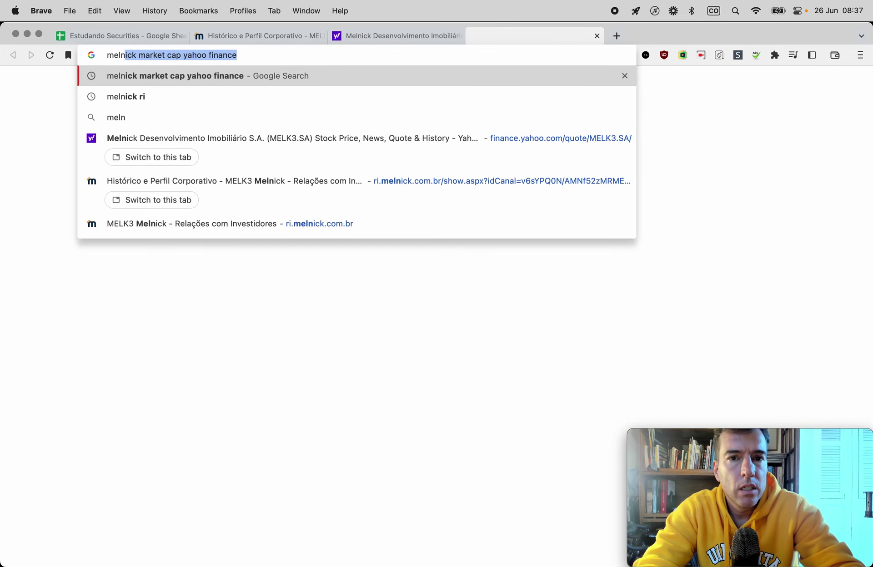
click(151, 200)
Step: Open the Calendário de Eventos page for Investidores and expand its 2022 section
mouse_move(548, 119)
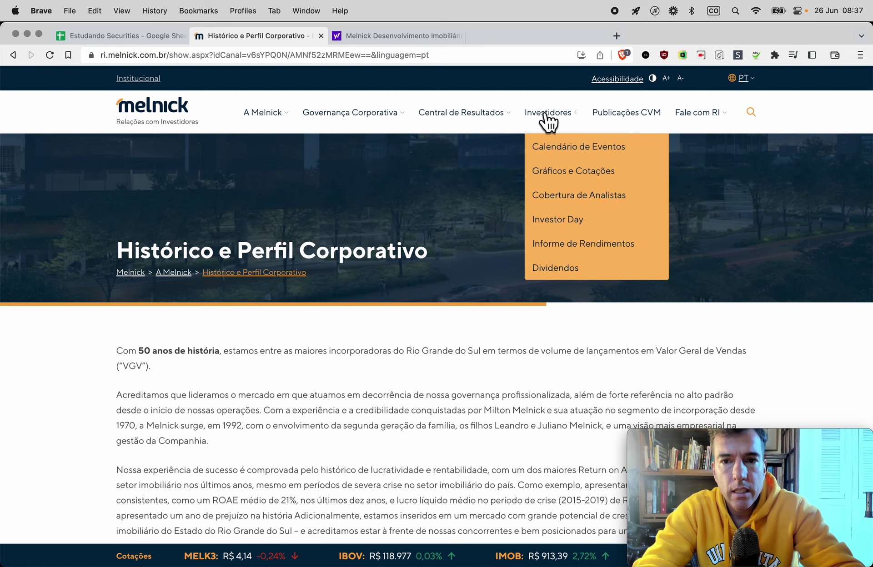
click(551, 150)
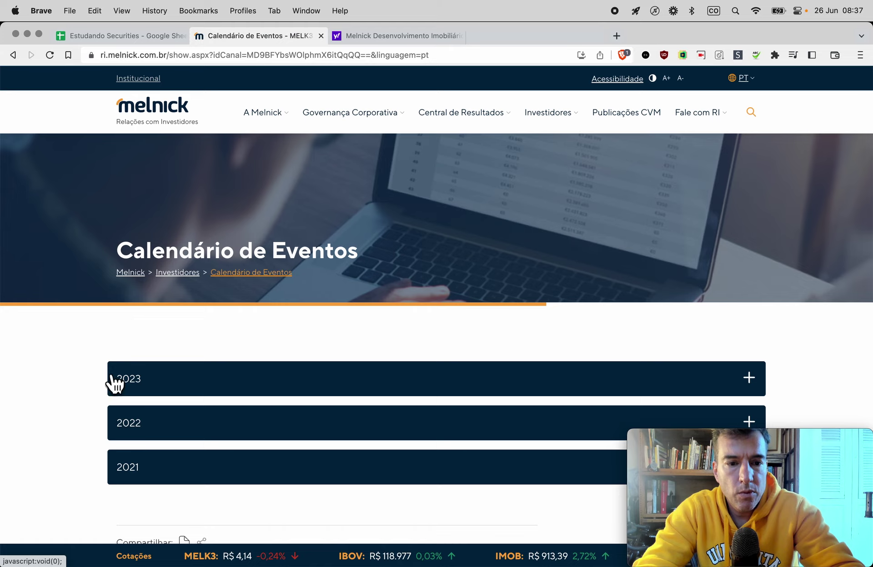
scroll(116, 380, down, 1)
click(744, 403)
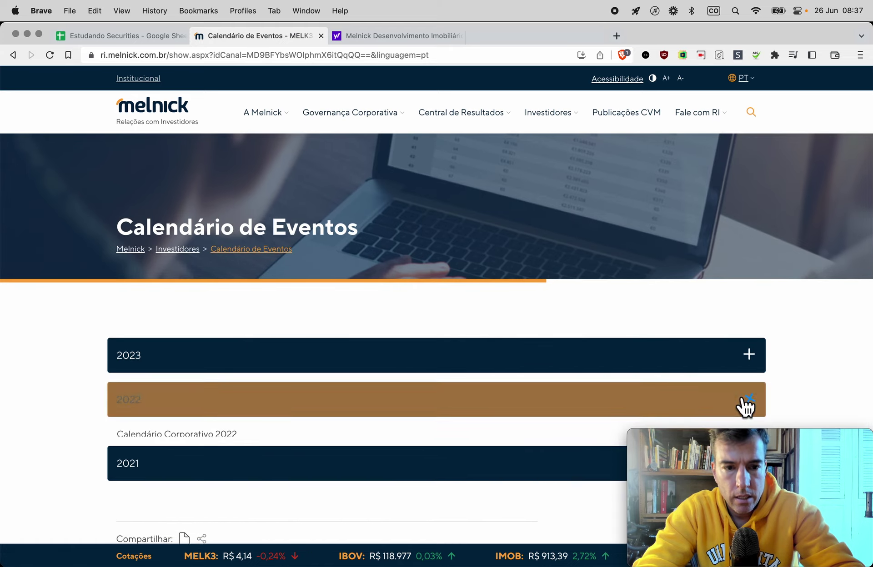
scroll(387, 418, down, 1)
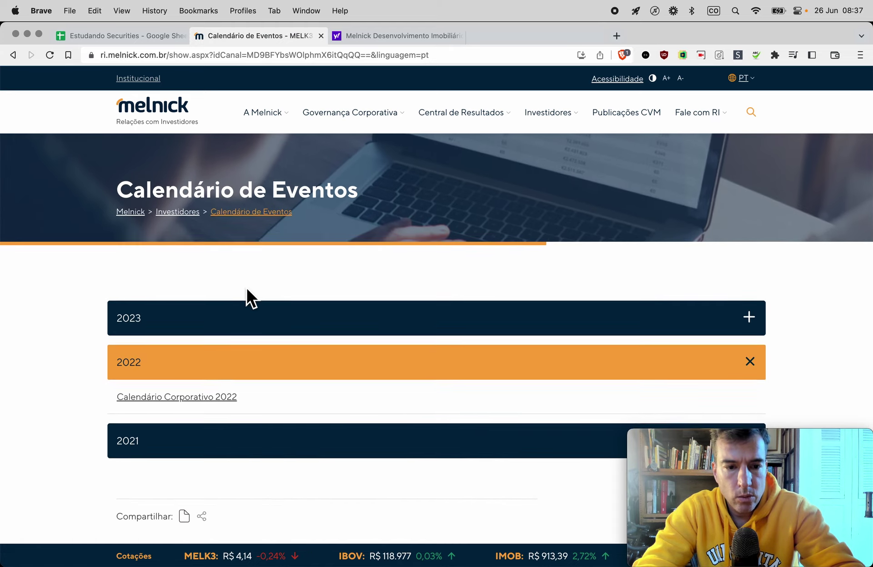
scroll(247, 291, up, 2)
Step: Open the Resultados Trimestrais page of the Central de Resultados
mouse_move(436, 131)
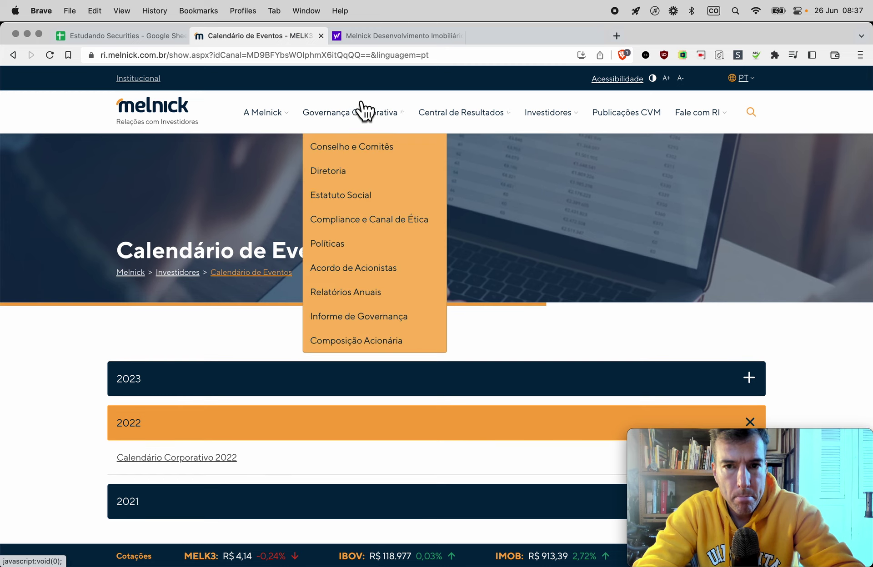
mouse_move(555, 118)
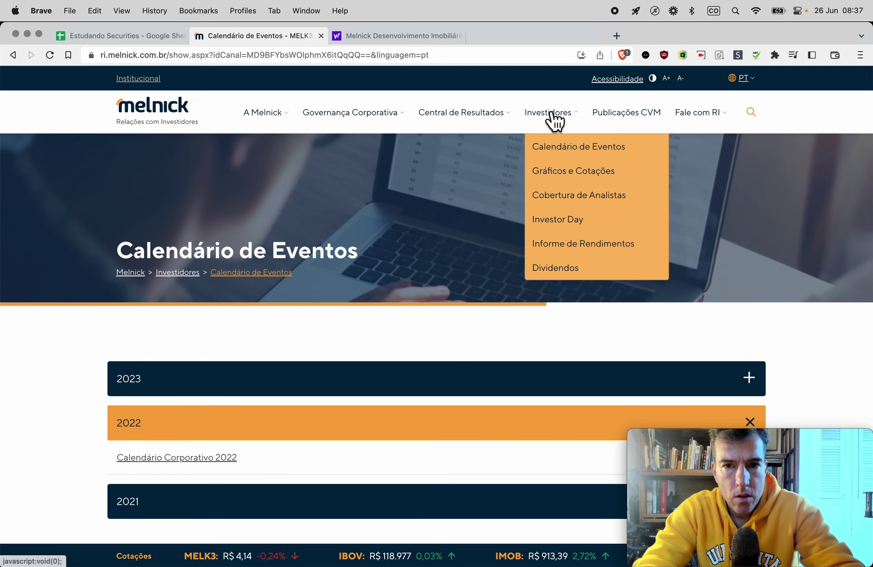
mouse_move(457, 116)
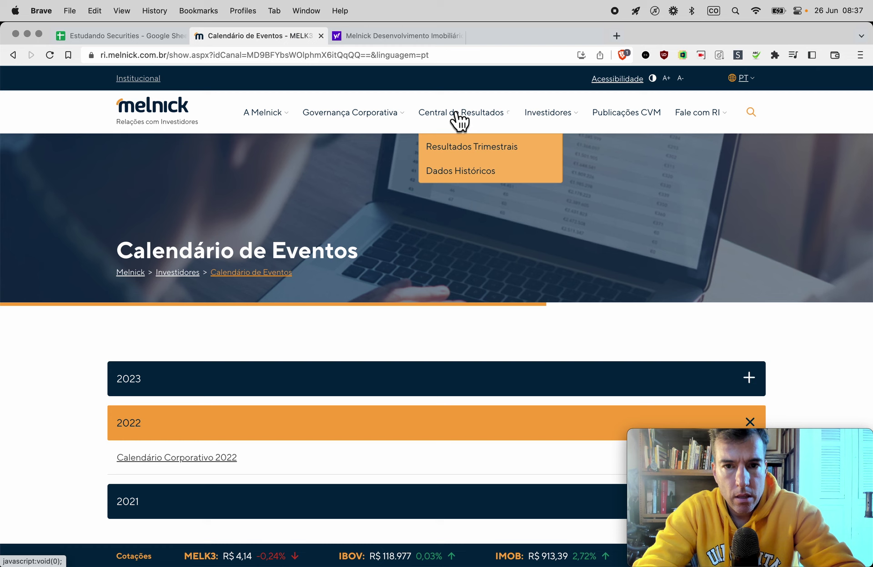
click(459, 146)
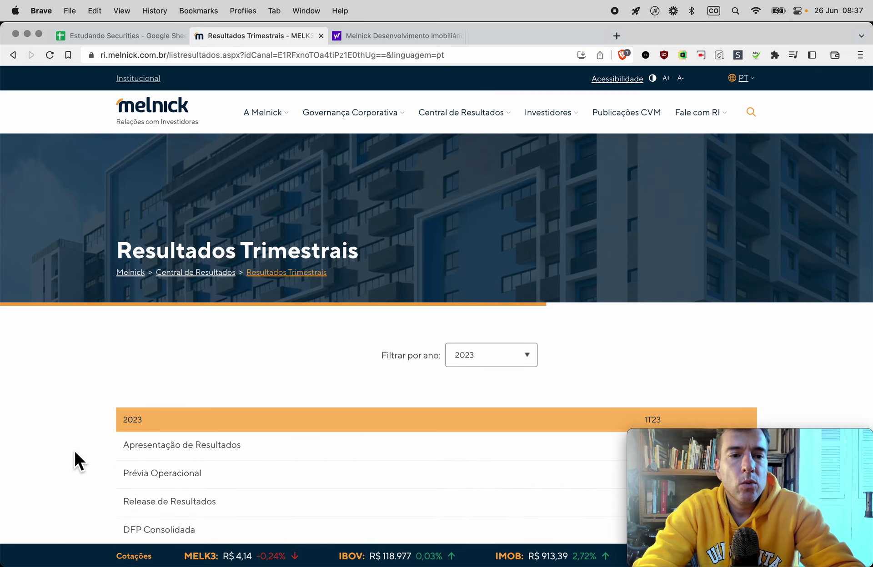
Step: Filter the quarterly results by year 2022 and open the 4T22 DFP Consolidada document
scroll(76, 444, down, 1)
scroll(76, 444, down, 5)
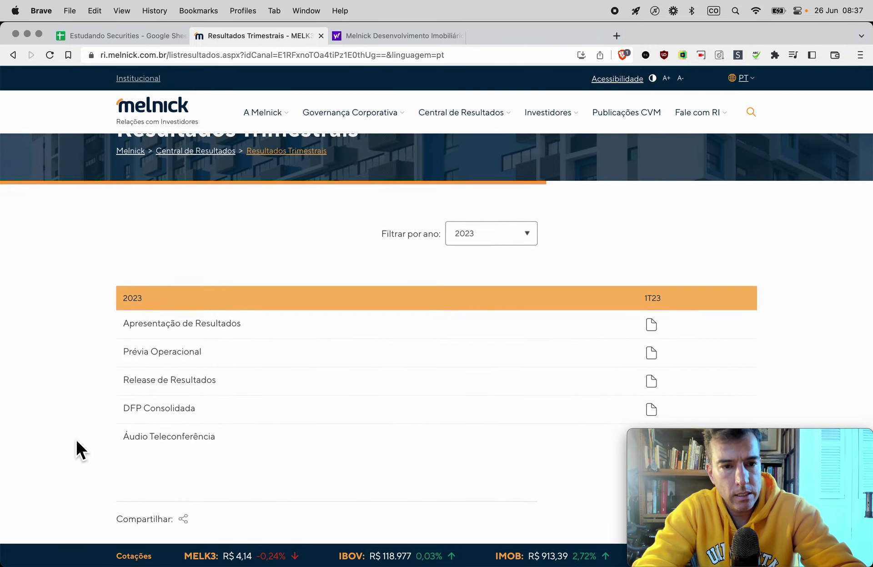
click(492, 236)
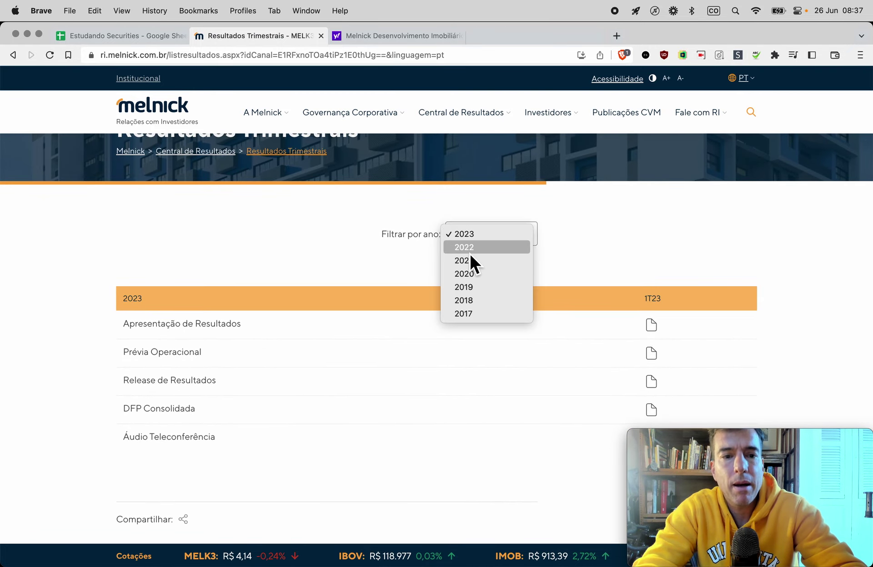
click(469, 251)
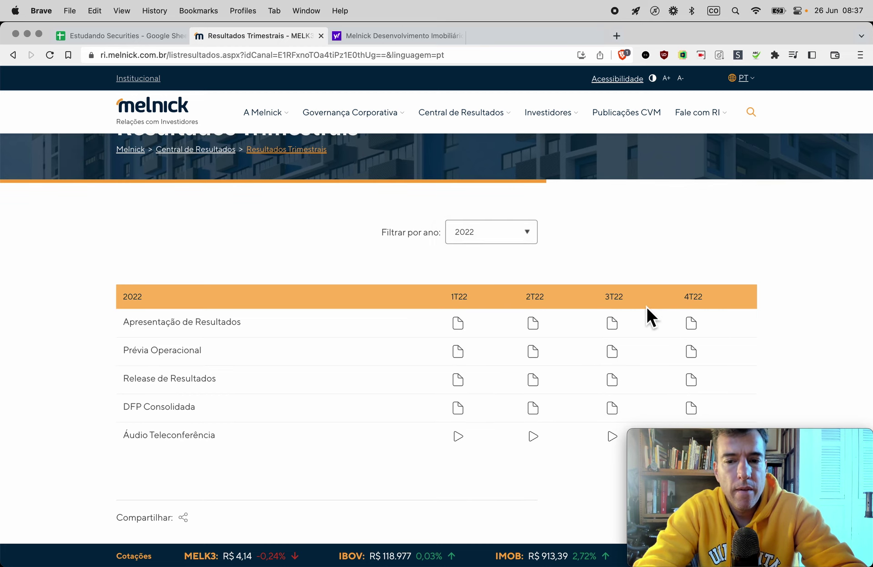
click(690, 411)
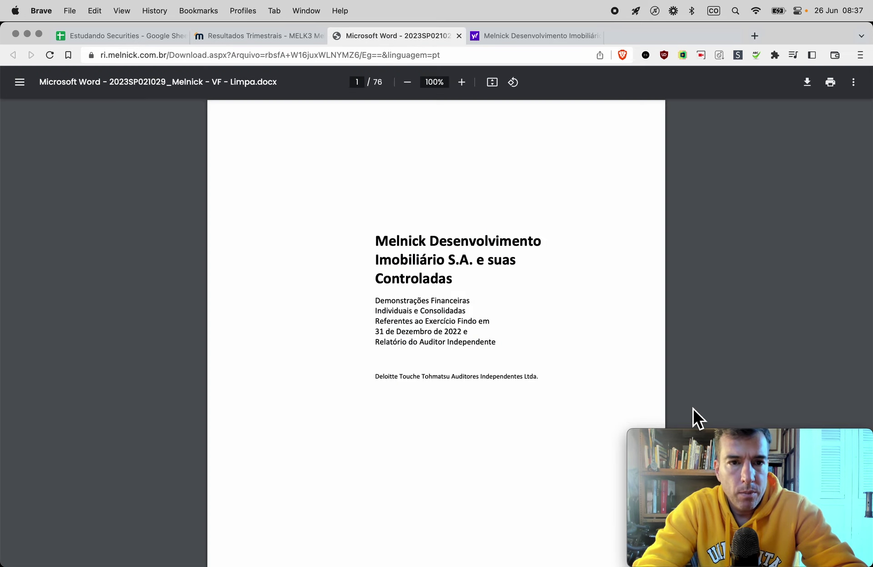
Step: Examine the consolidated balance sheet at 31/12/2022 for assets, liabilities and net equity
scroll(361, 415, down, 20)
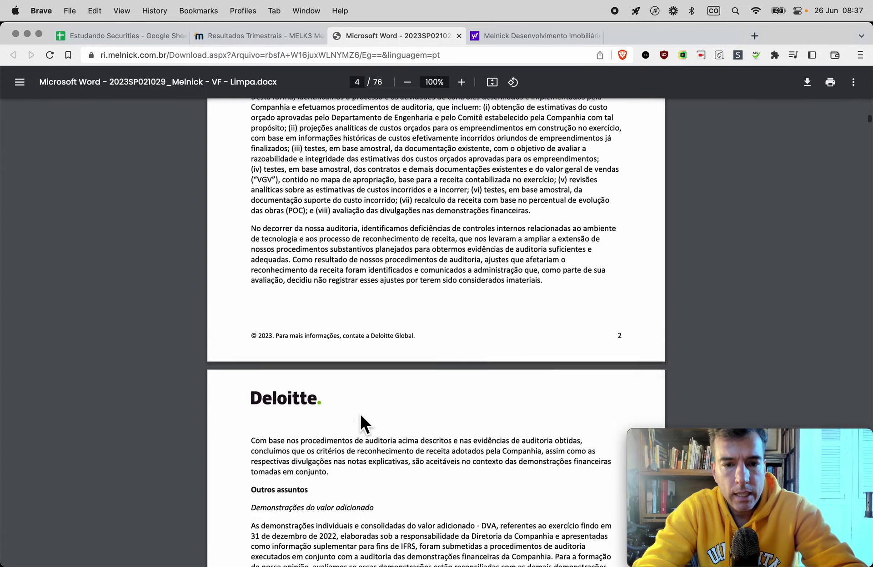
scroll(360, 416, down, 7)
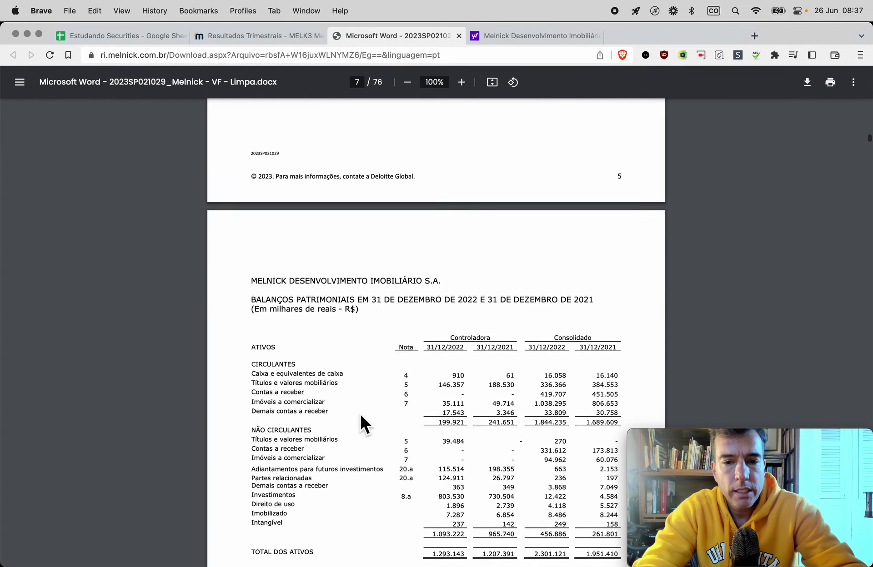
scroll(360, 416, down, 7)
scroll(360, 427, up, 4)
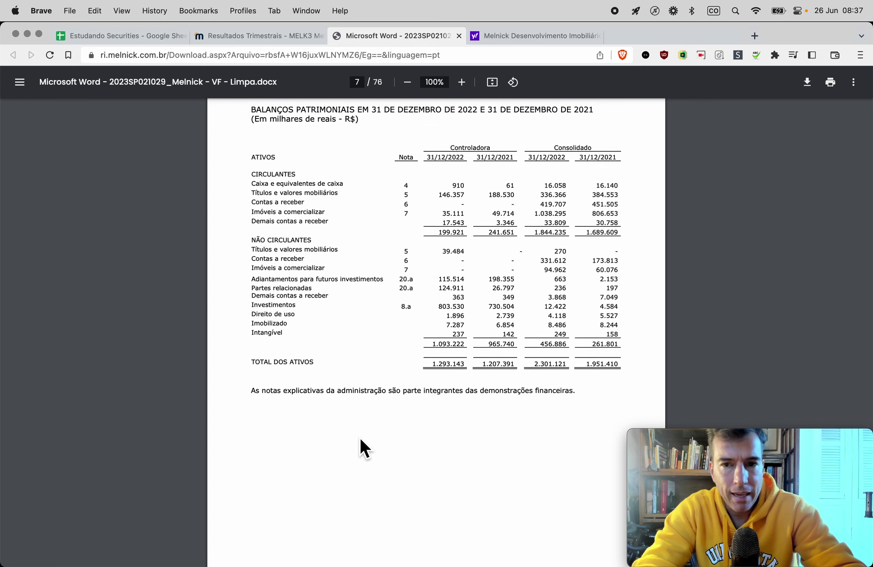
scroll(531, 405, down, 1)
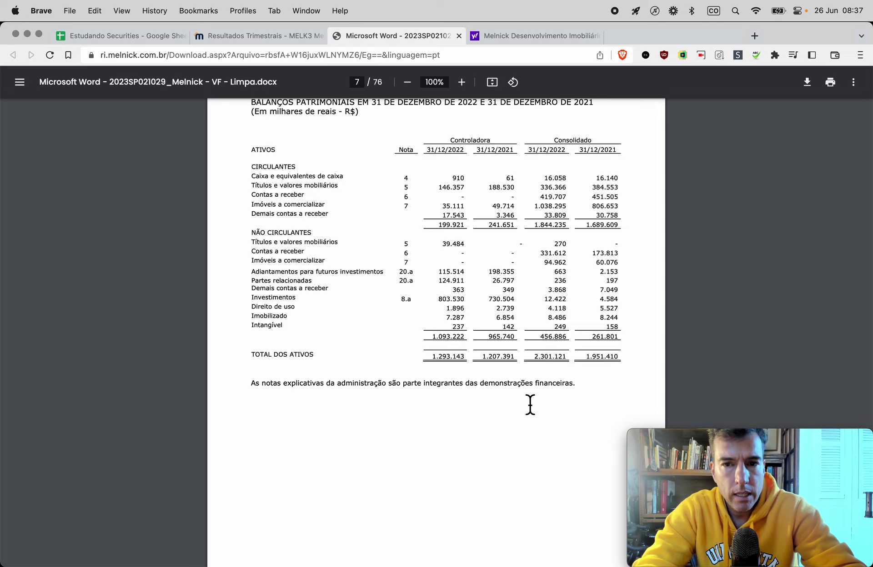
scroll(530, 405, down, 15)
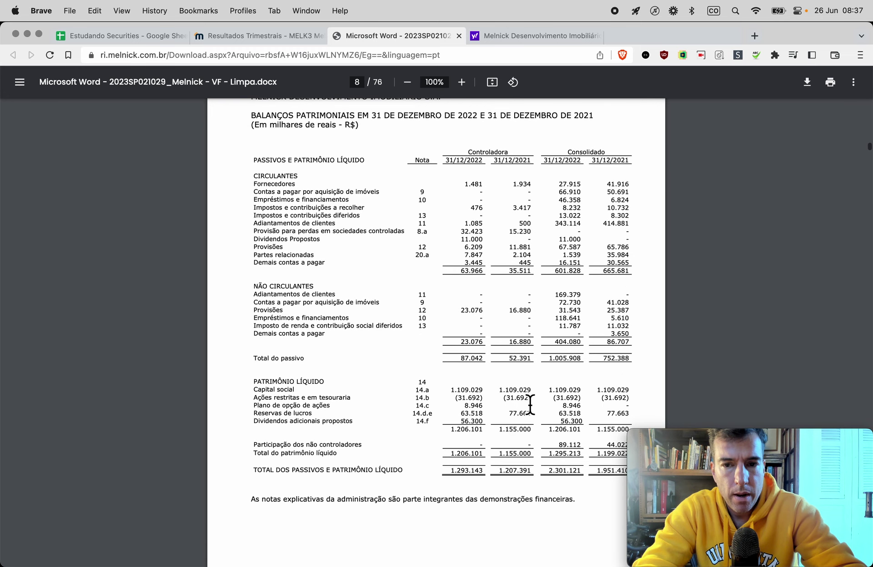
scroll(534, 443, up, 2)
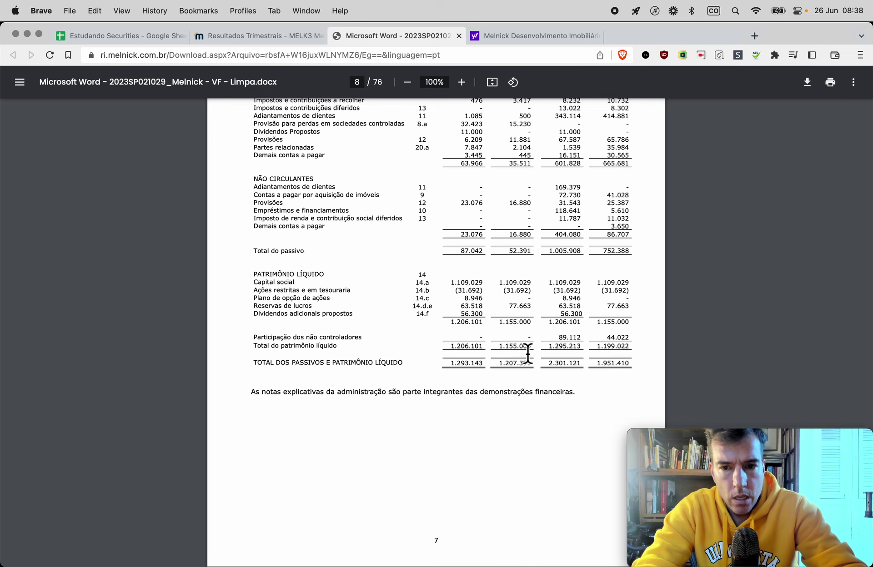
scroll(554, 357, up, 1)
scroll(554, 357, up, 5)
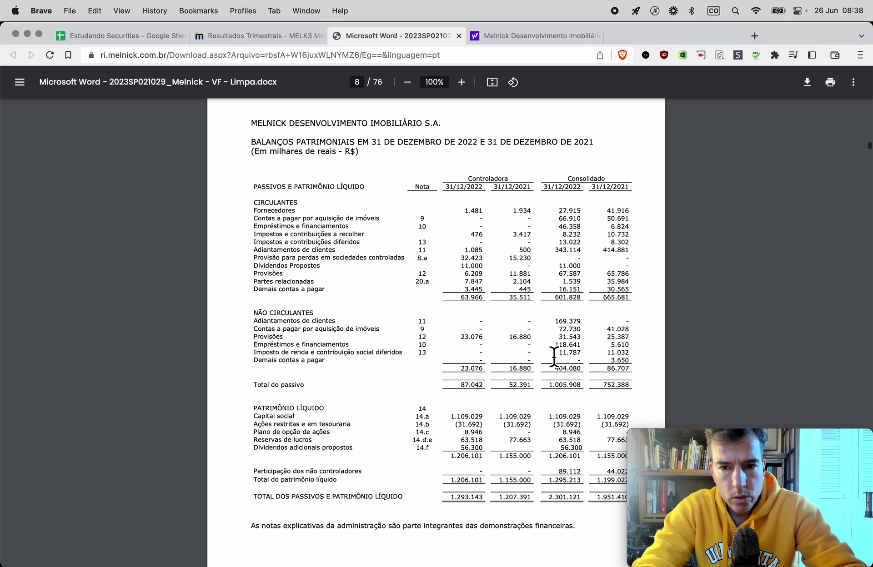
Step: Enter 1295 as the Net Equity(M) of the Melnick 22 row in the Estudando Securities spreadsheet
click(168, 37)
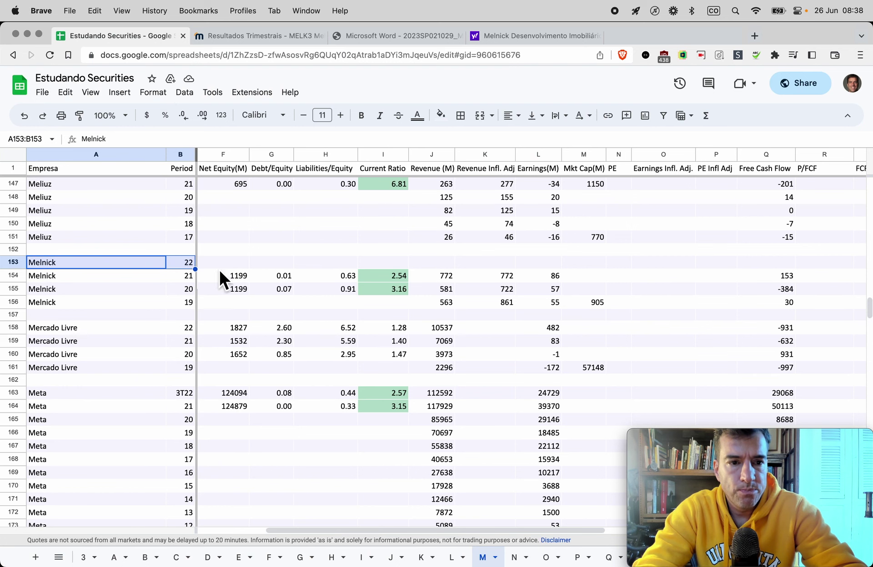
scroll(282, 328, left, 3)
click(366, 264)
text(12)
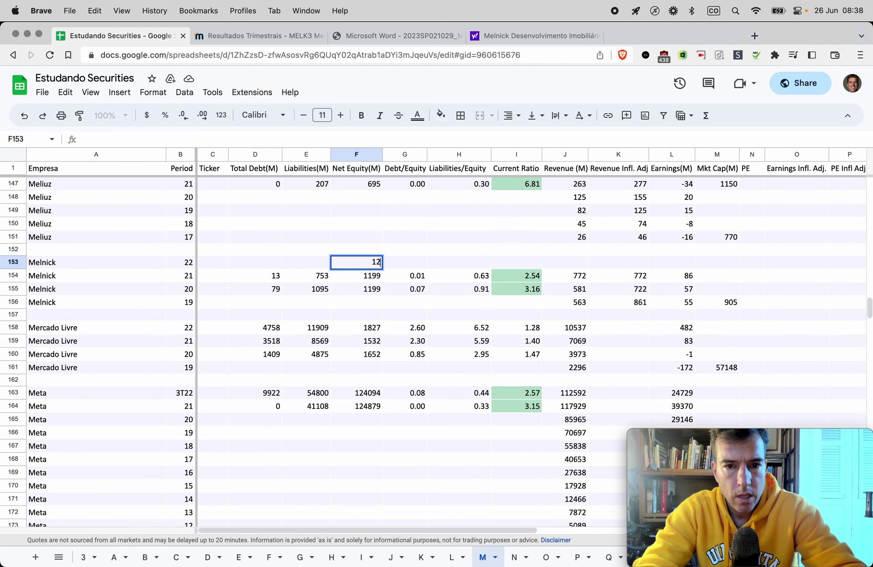
text(95)
key(Return)
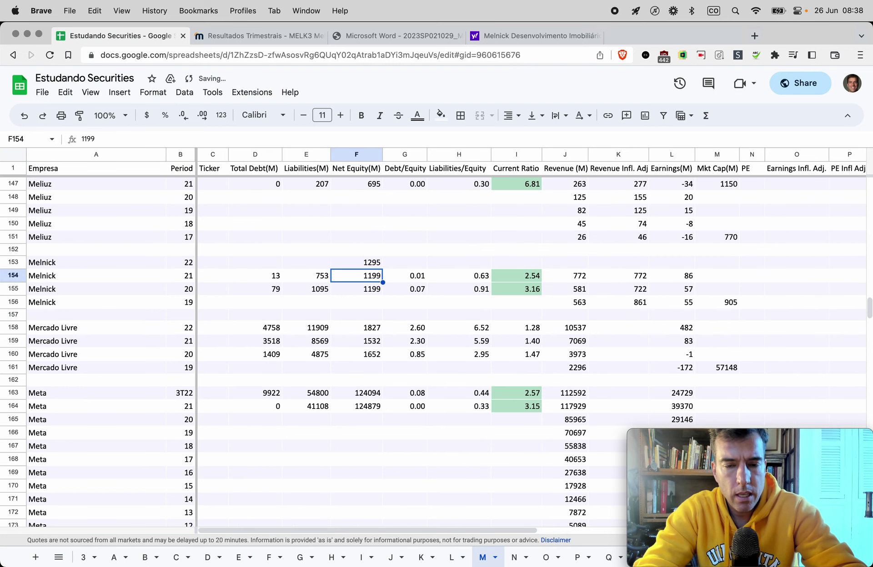
key(Up)
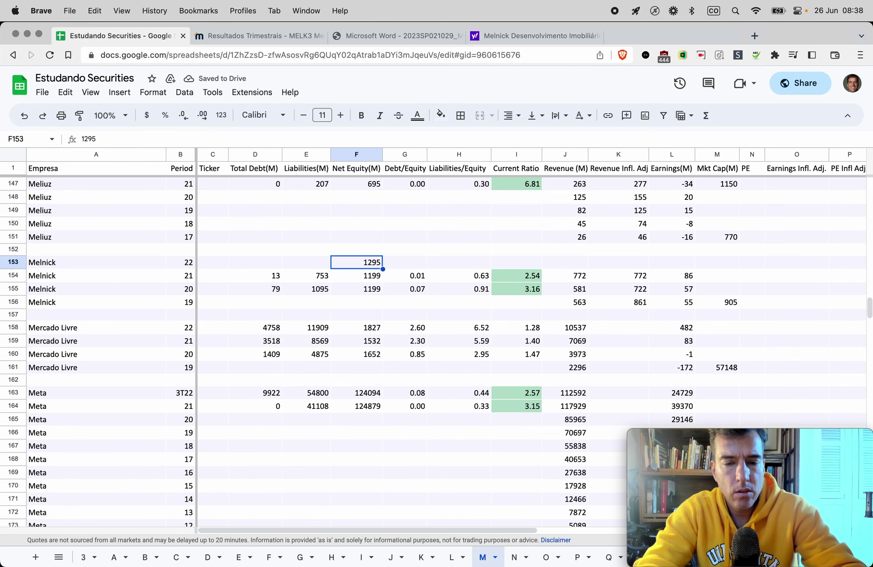
Step: Return to the Melnick financial statements PDF and reorder its browser tab to follow the Yahoo Finance one
key(super+4)
key(super+3)
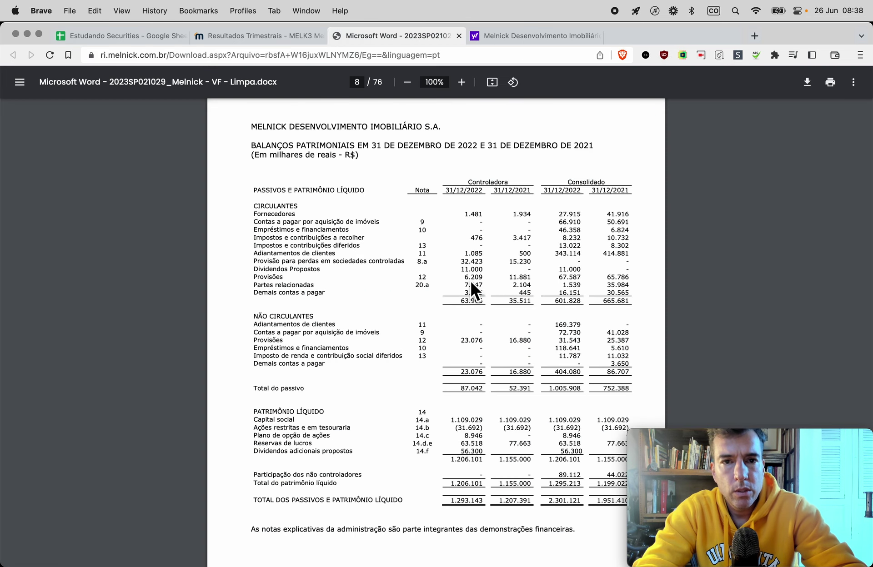
drag(388, 36, 508, 37)
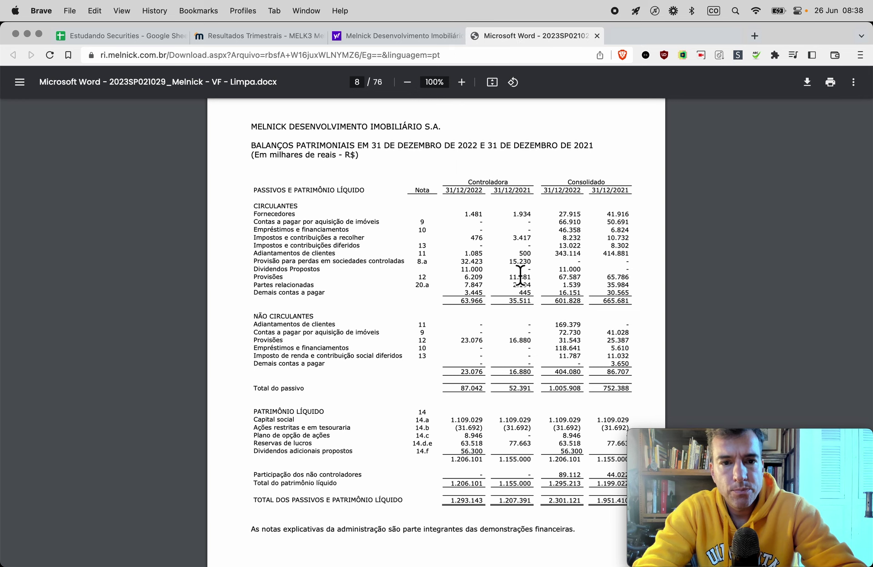
Step: Add Melnick's 2022 consolidated current and non-current liabilities, 602 + 404, in Calculator
scroll(520, 323, down, 3)
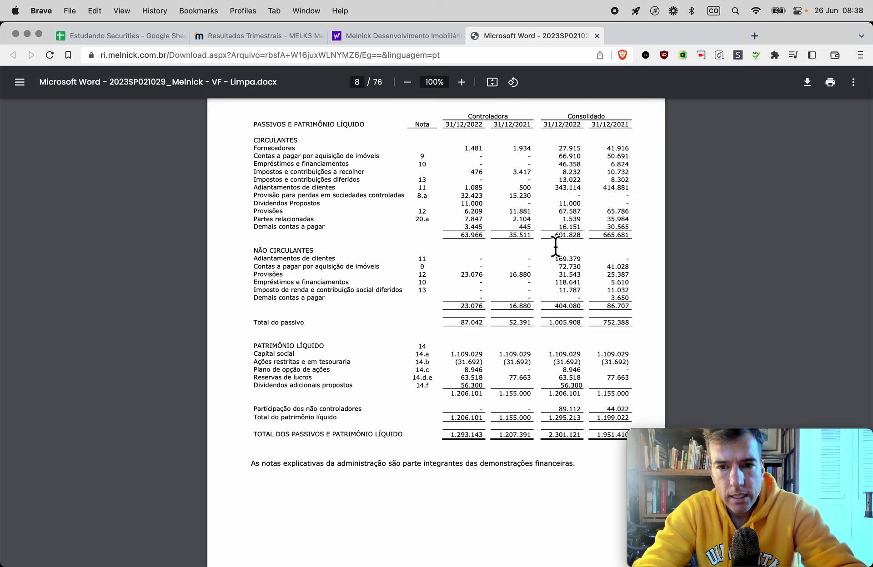
key(super+Tab)
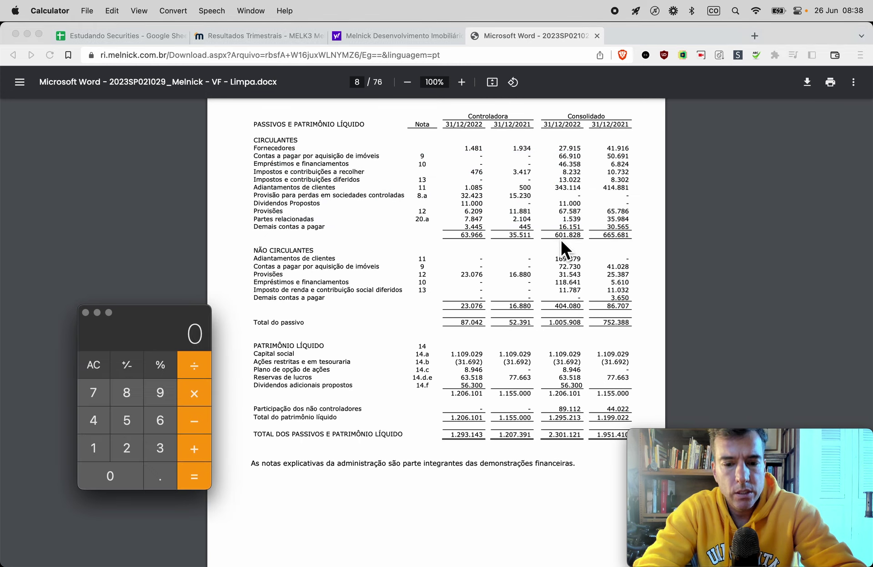
text(602)
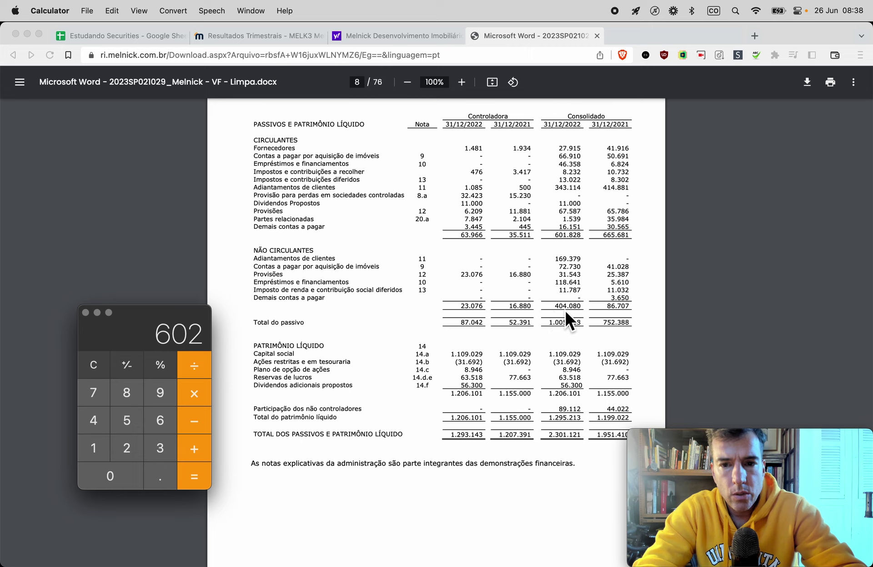
key(plus)
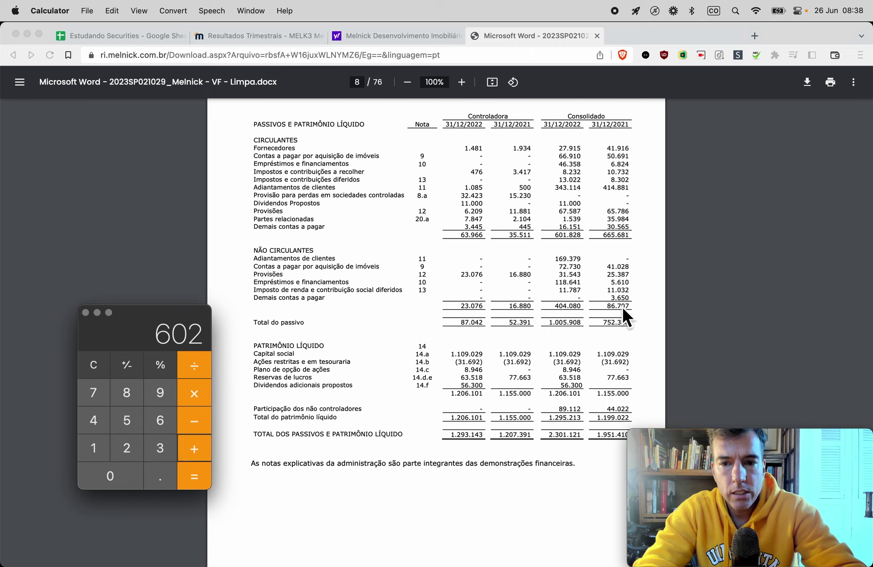
text(404)
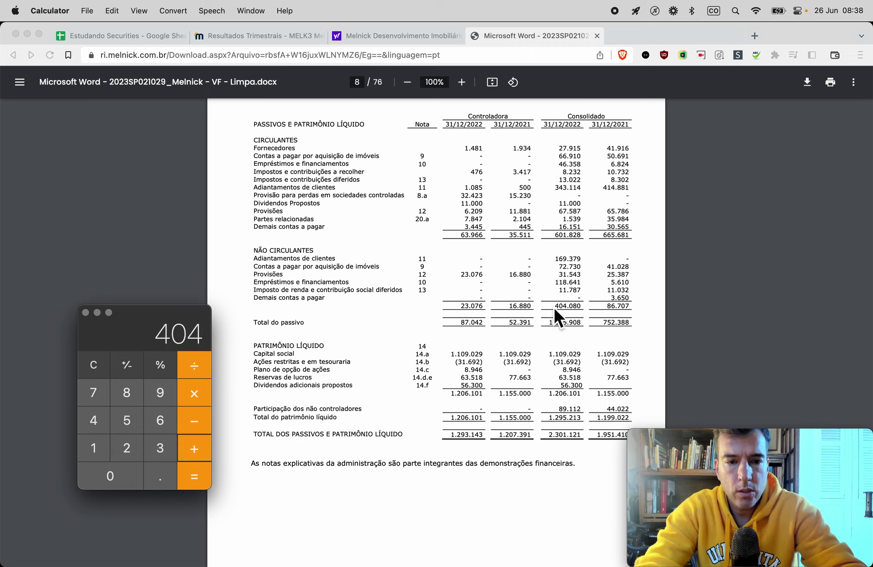
key(Return)
Step: Enter 1006 as the Liabilities(M) of the Melnick 22 row in the Estudando Securities spreadsheet
key(super+Tab)
key(super+1)
key(Left)
text(1006)
key(Down)
key(Down)
key(Up)
key(Up)
key(Down)
key(Down)
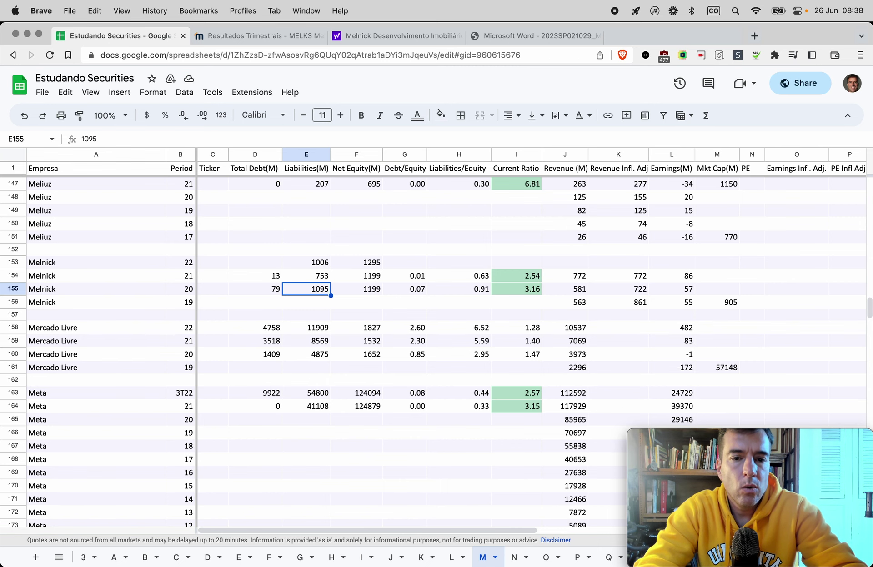
Step: Add the 2022 consolidated current and non-current loans from the Melnick balance sheet, 46 + 119, in Calculator
key(super+4)
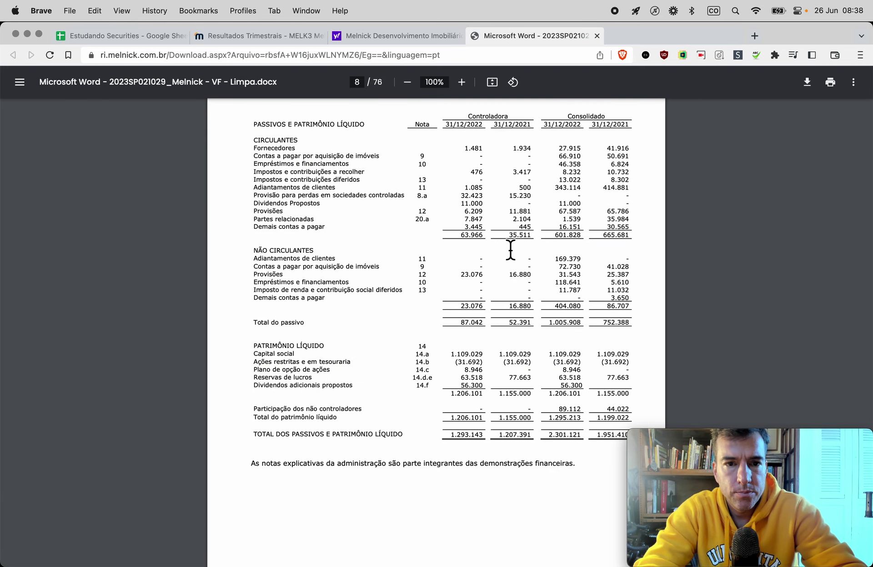
key(super+f)
text(c)
key(Return)
key(Escape)
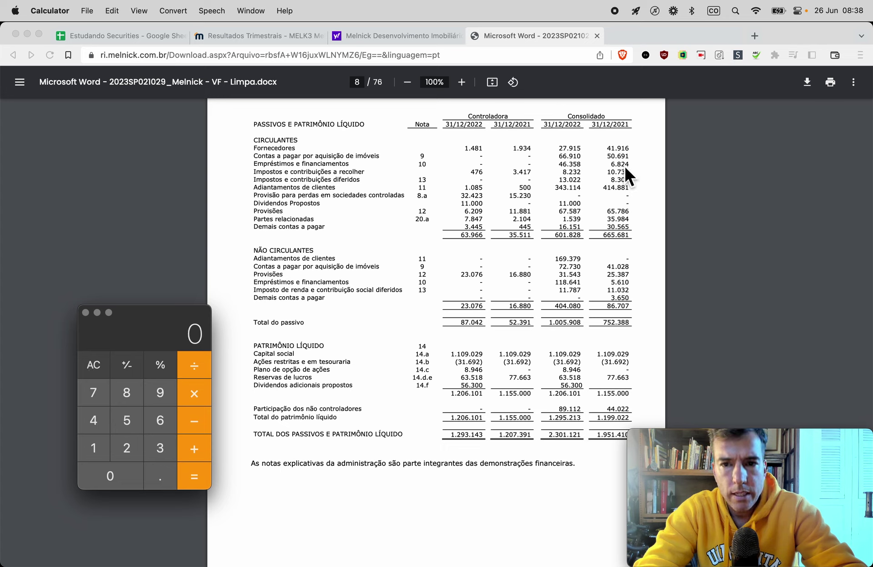
text(46)
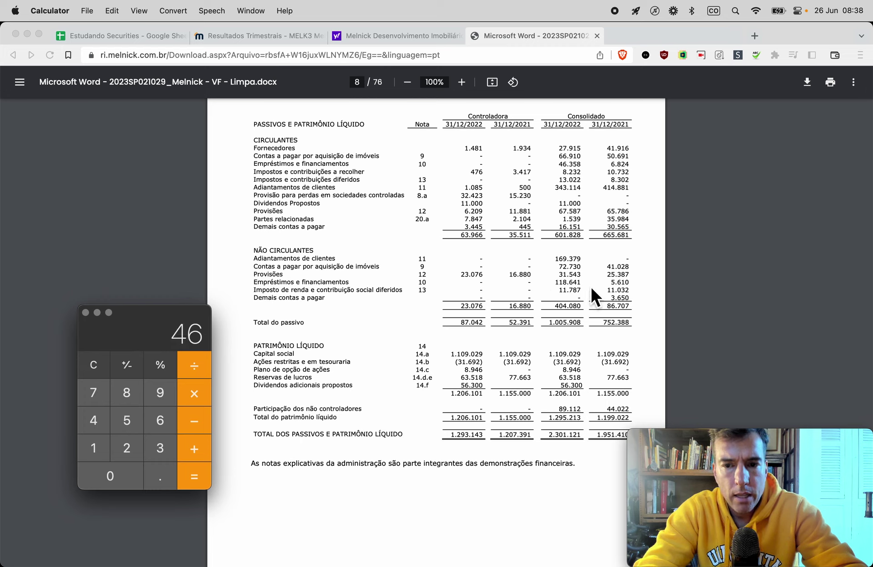
text(+119)
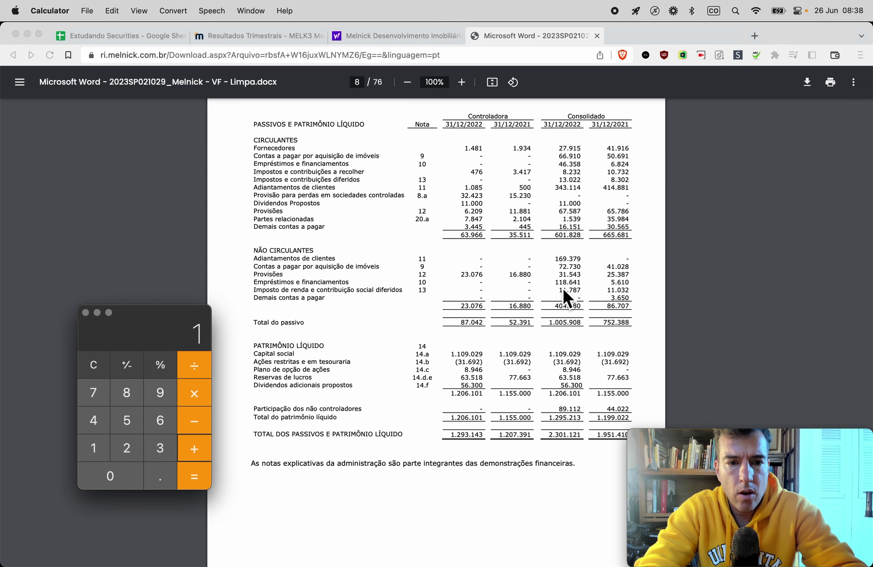
key(Return)
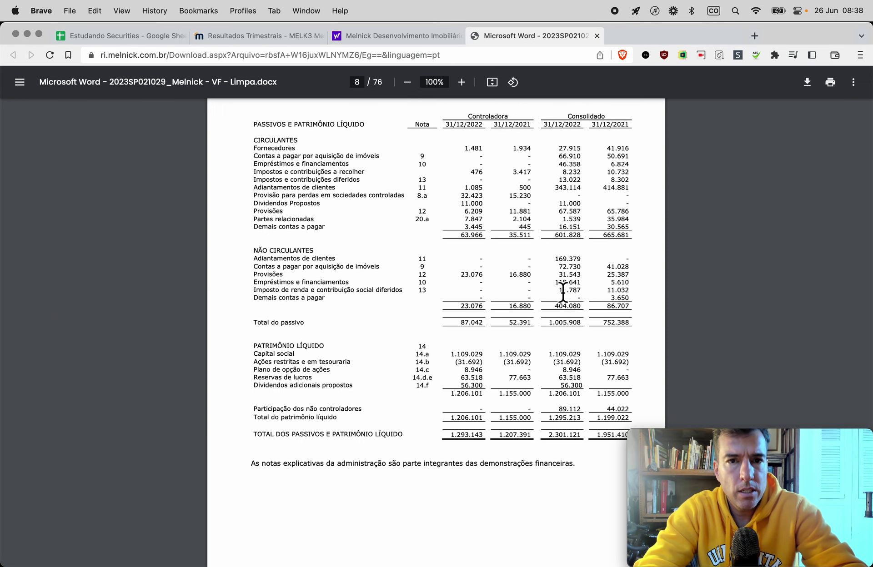
Step: Enter 165 as the Total Debt(M) of the Melnick 22 row in the Estudando Securities spreadsheet
key(super+1)
key(Left)
key(Up)
key(Up)
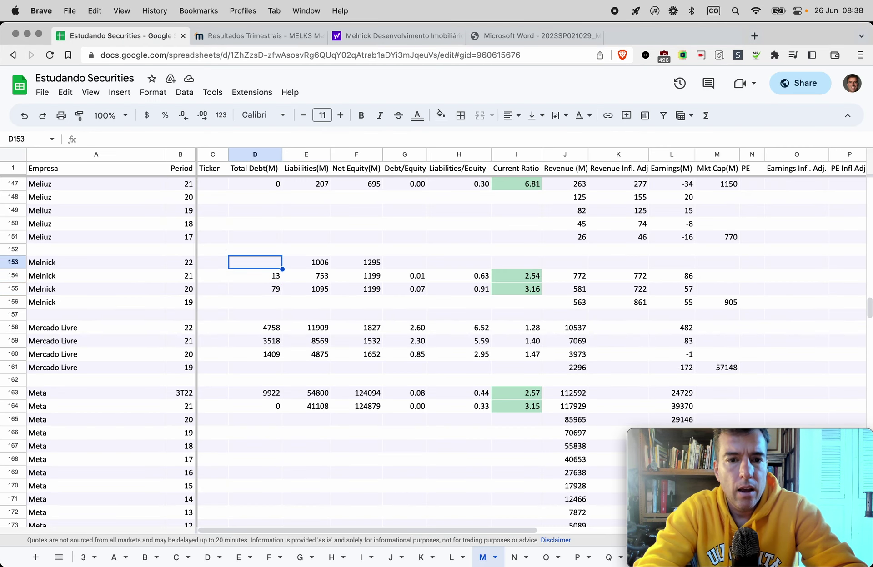
text(165)
Step: Copy the Debt/Equity and Liabilities/Equity formulas from the Melnick 21 row into the Melnick 22 row
key(Tab)
key(Tab)
key(Tab)
key(Down)
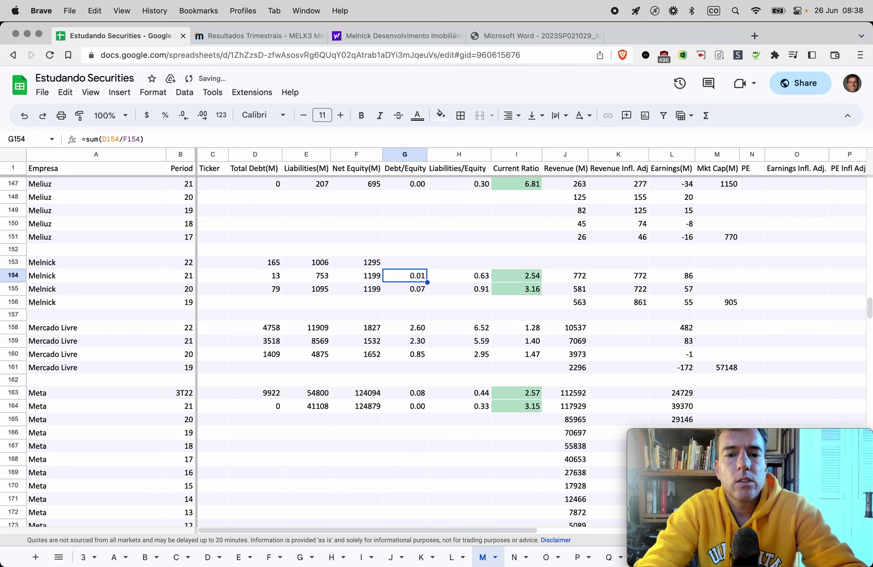
key(shift+Right)
key(ctrl+c)
key(Up)
key(ctrl+v)
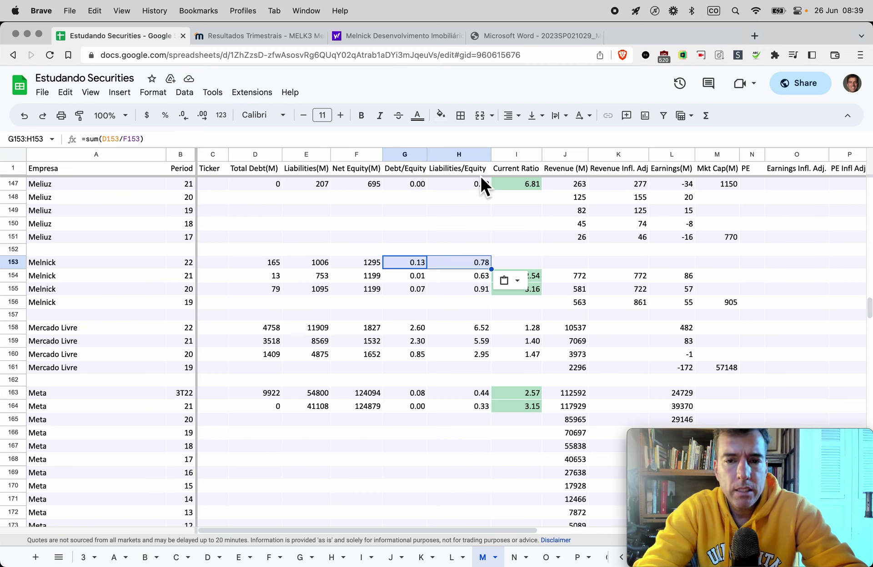
click(439, 276)
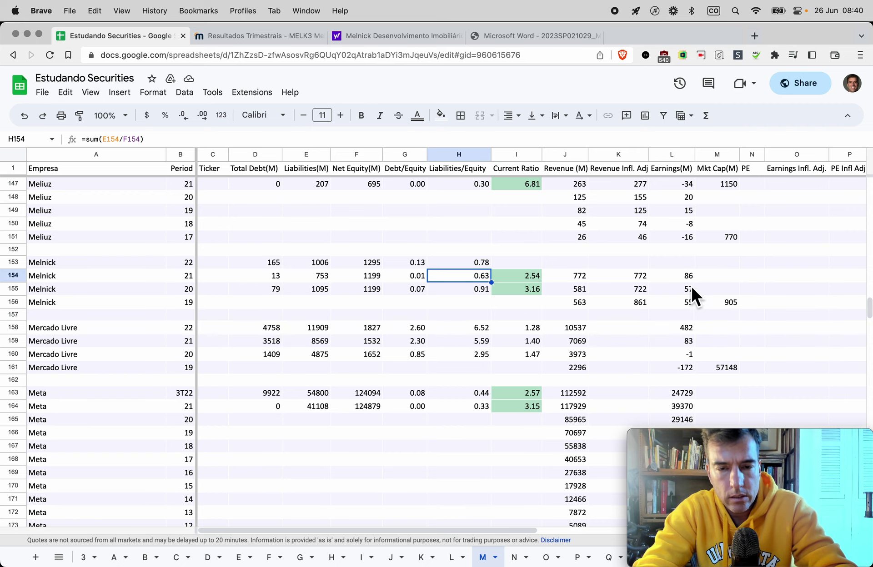
Step: Show the assets page of the Melnick financial statements PDF and open a cleared Calculator beside it, clear of the table
key(ctrl+Tab)
key(ctrl+Tab)
key(ctrl+Tab)
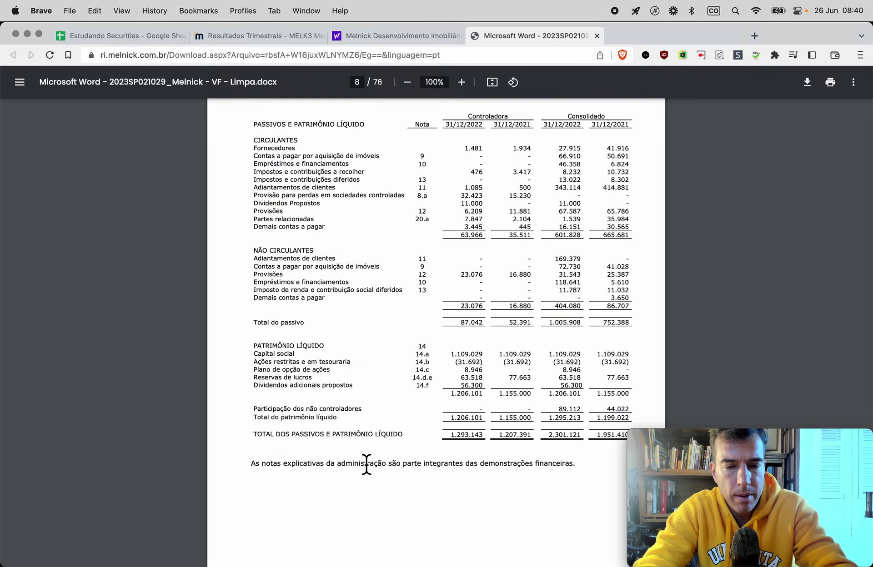
scroll(366, 464, up, 10)
key(super+space)
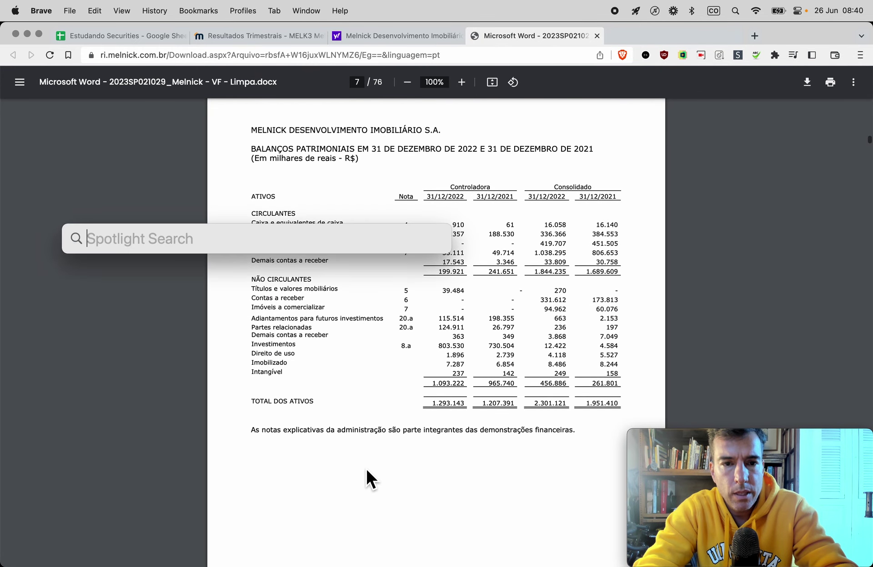
text(calculator)
key(Return)
key(Escape)
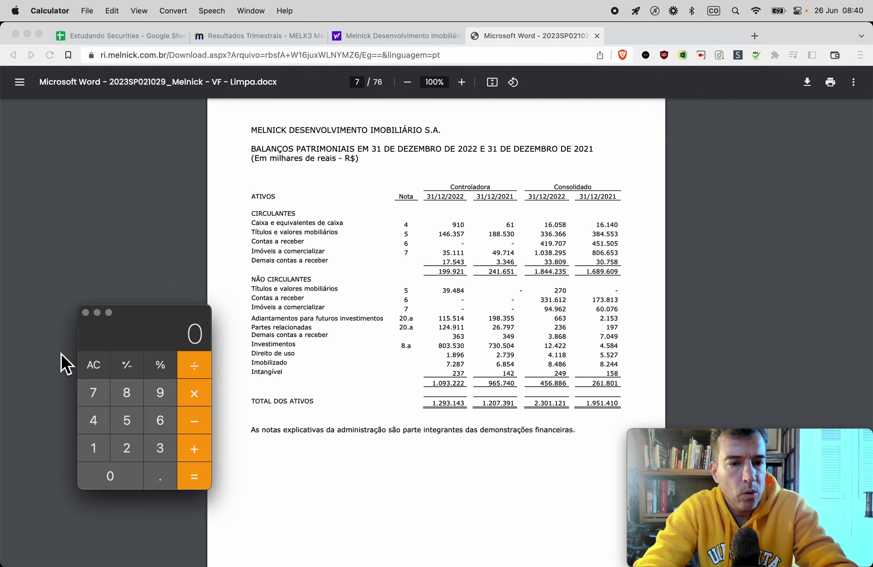
drag(154, 321, 112, 220)
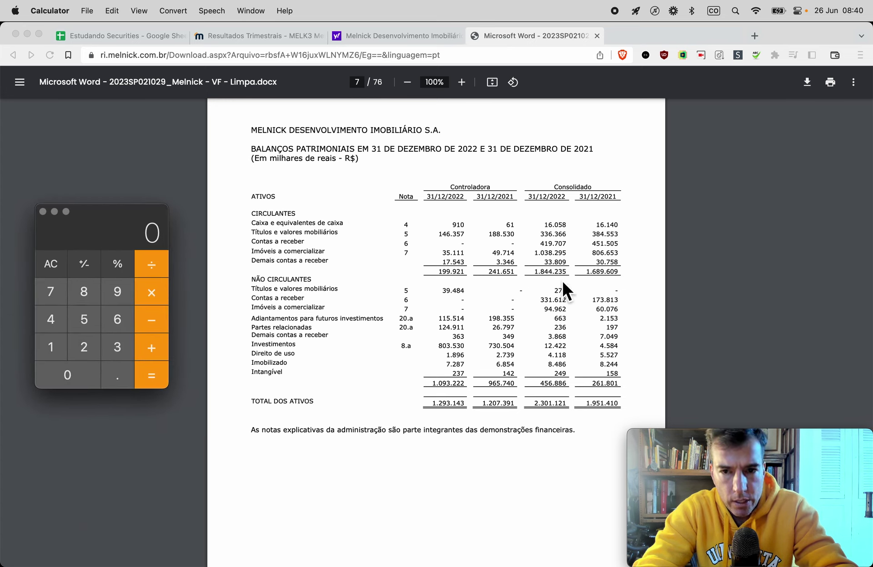
Step: Divide the 2022 consolidated current assets by current liabilities, 1844 ÷ 602, in Calculator and copy the result
text(188)
key(BackSpace)
text(44)
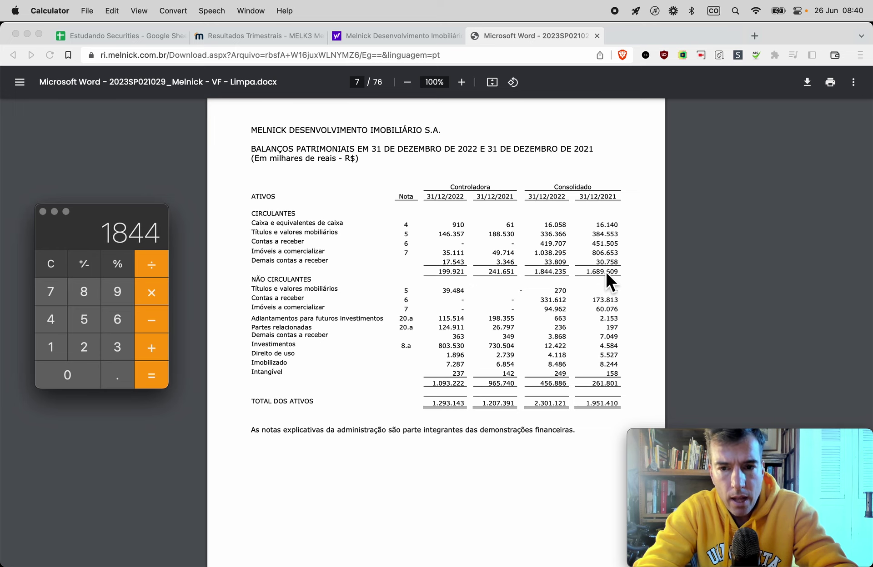
scroll(549, 296, down, 1)
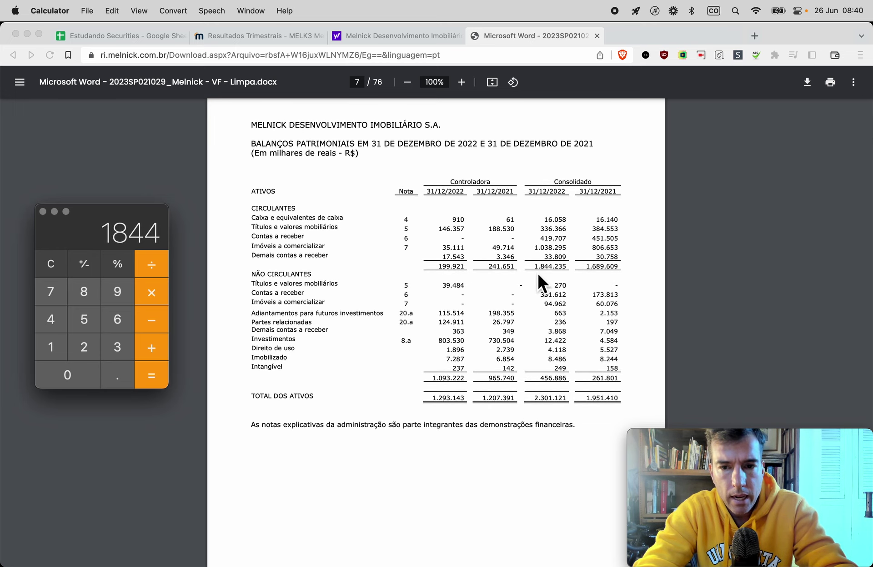
scroll(552, 360, down, 10)
scroll(552, 364, up, 2)
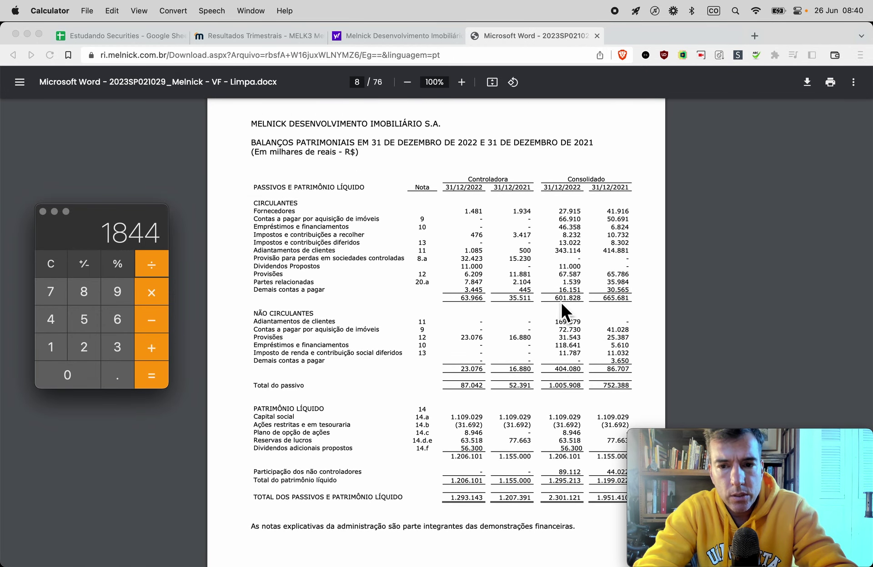
text(602)
key(Return)
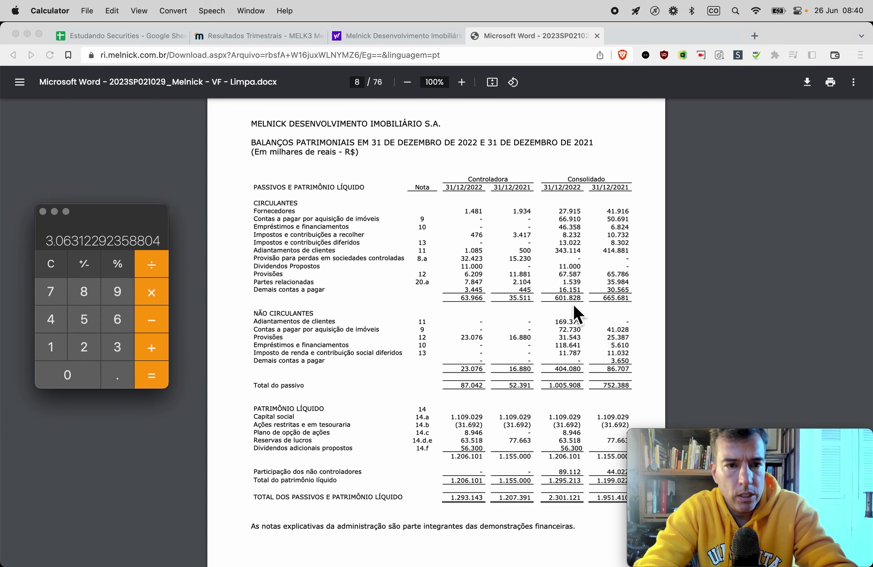
key(super+c)
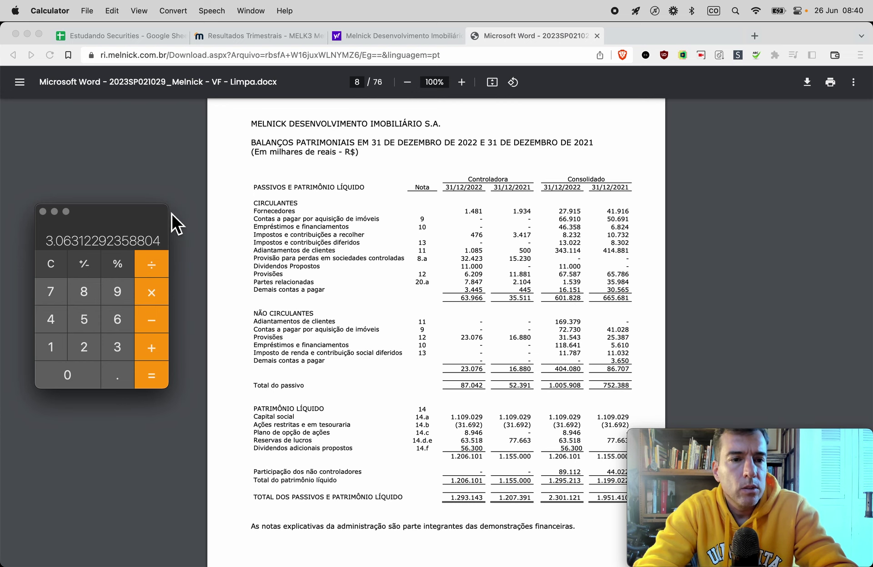
Step: Paste the copied quotient as the Current Ratio of the Melnick 22 row in the Estudando Securities spreadsheet
click(172, 214)
key(super+1)
key(Right)
key(Up)
key(super+v)
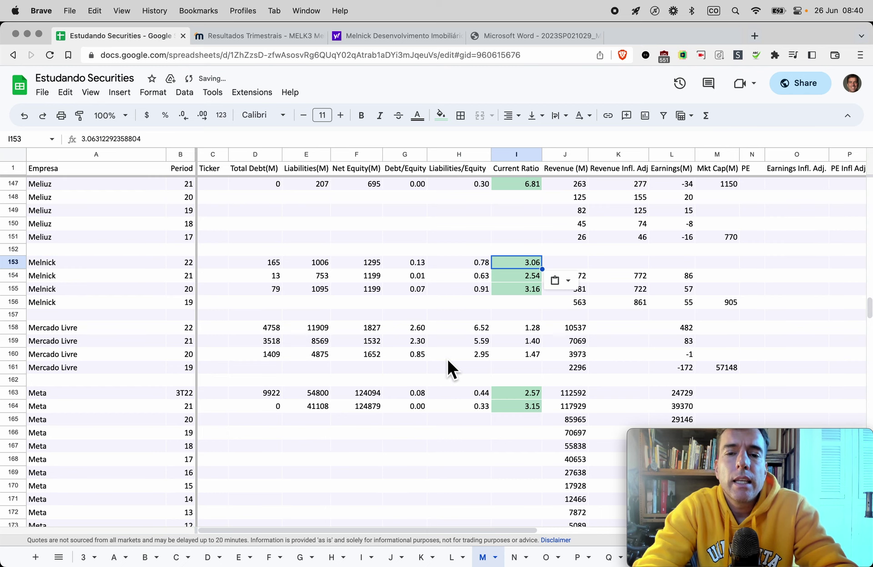
Step: Look up the 2022 consolidated revenue in the Melnick income statement and enter 1030 as Revenue (M) of the Melnick 22 row
scroll(592, 350, right, 5)
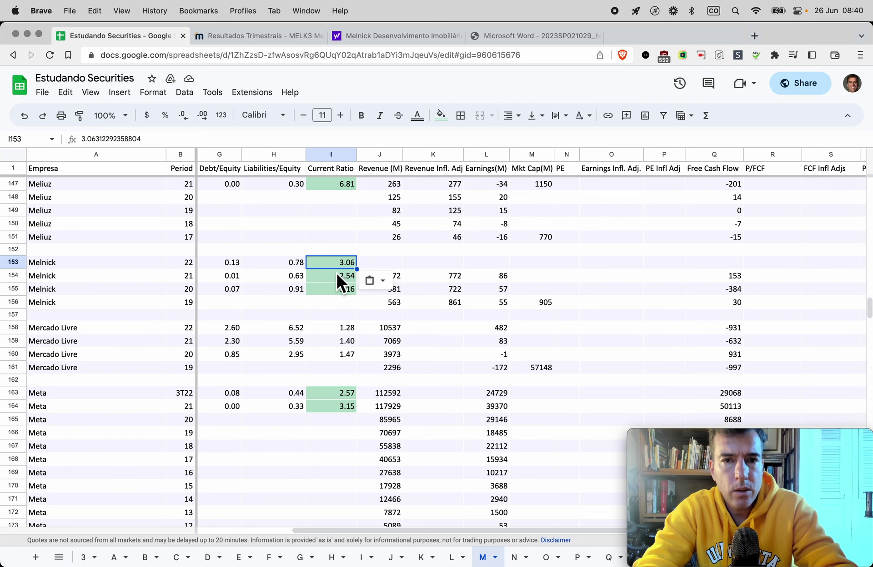
key(super+4)
scroll(505, 392, down, 10)
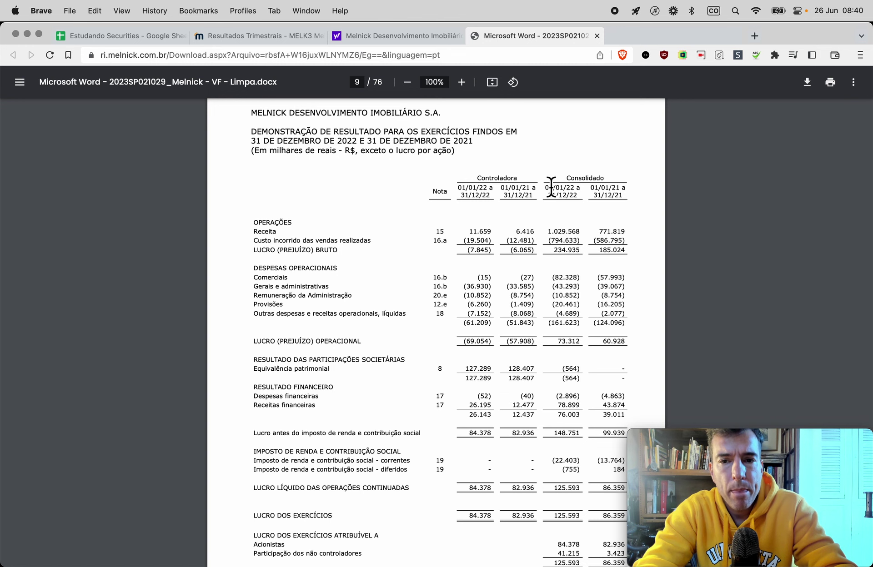
key(super+1)
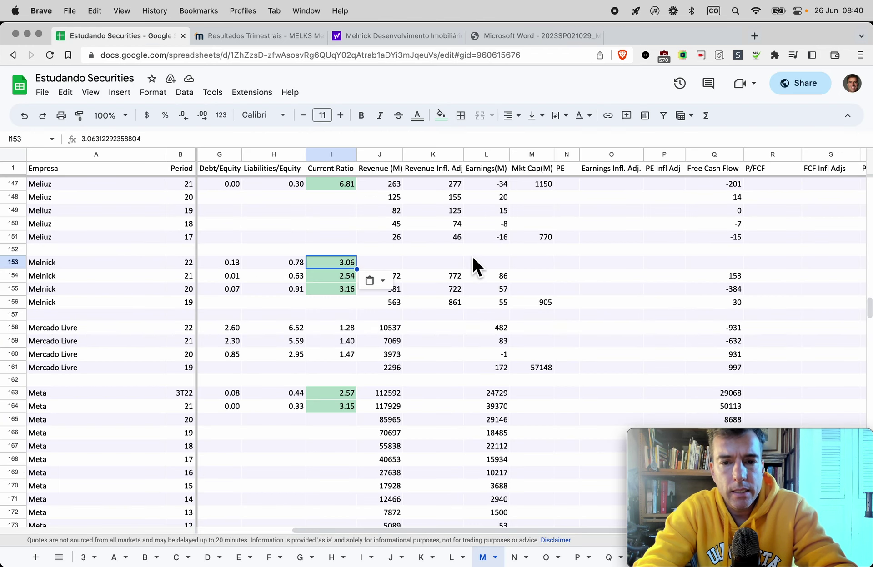
click(394, 264)
text(1030)
key(Tab)
Step: Copy the Melnick 22 revenue into the Revenue Infl. Adj. cell of the same row
key(Left)
key(super+c)
key(Right)
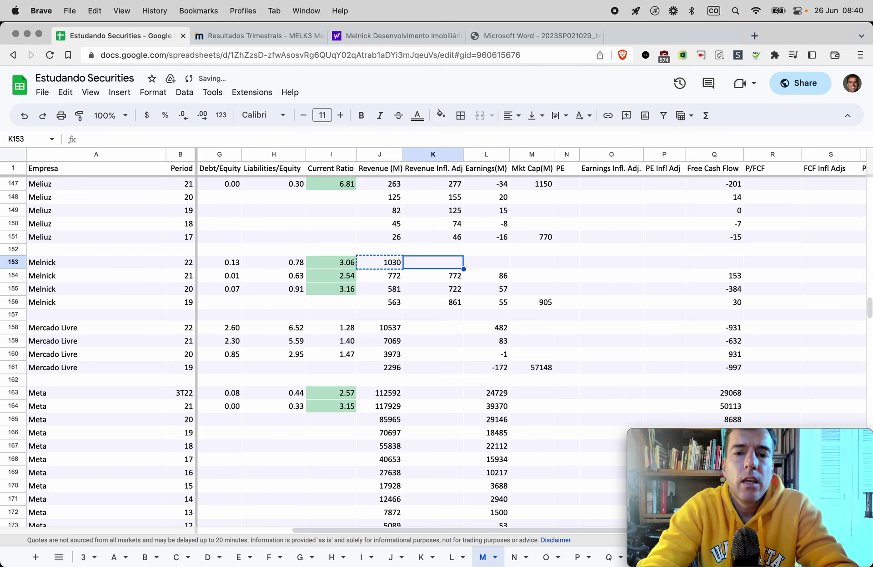
key(super+v)
Step: Set the Melnick 21 Revenue Infl. Adj. cell to the formula =J154*'Inflation Adjustments'!B1
key(Down)
text(=)
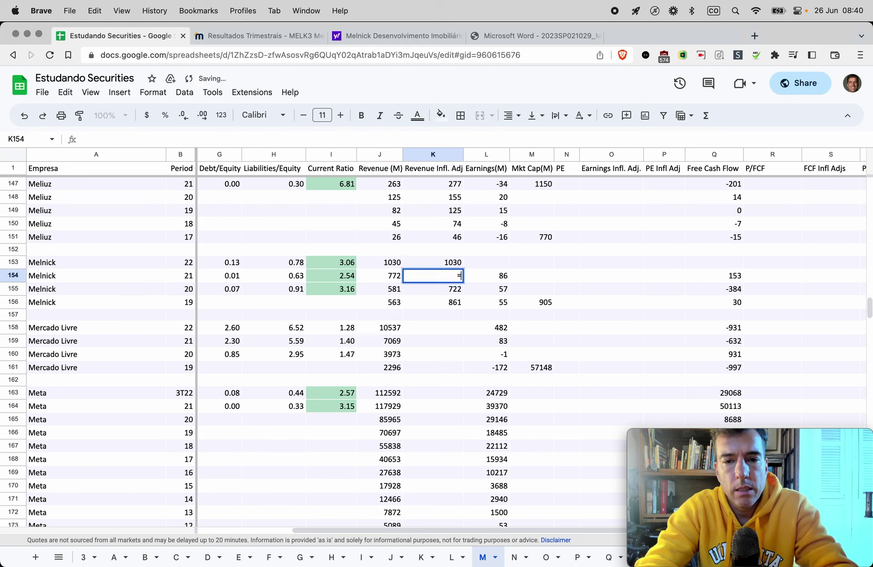
key(Left)
text(*'Inflation Adjustments'!B2)
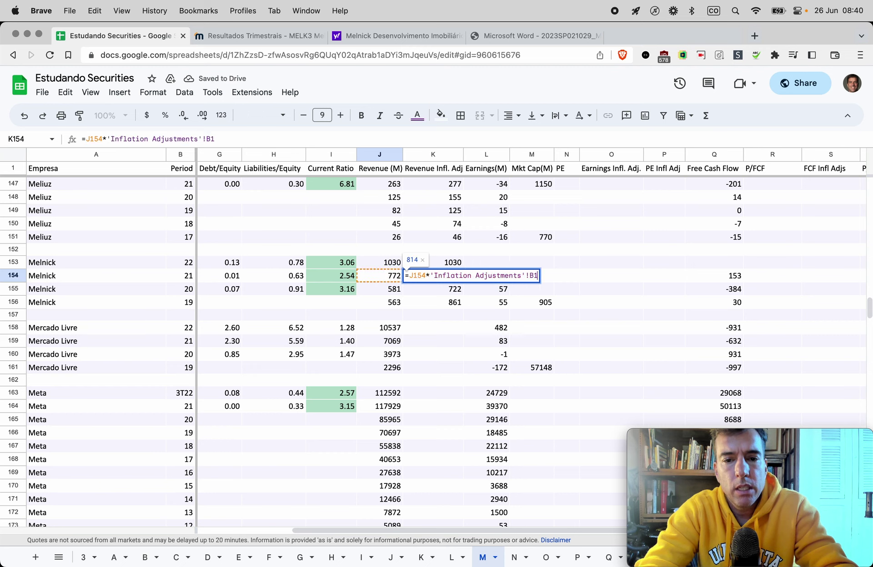
key(Return)
Step: Copy the Melnick 21 inflation-adjusted revenue formula into the Melnick 20 and 19 rows
key(Up)
key(super+c)
key(Down)
key(shift+Down)
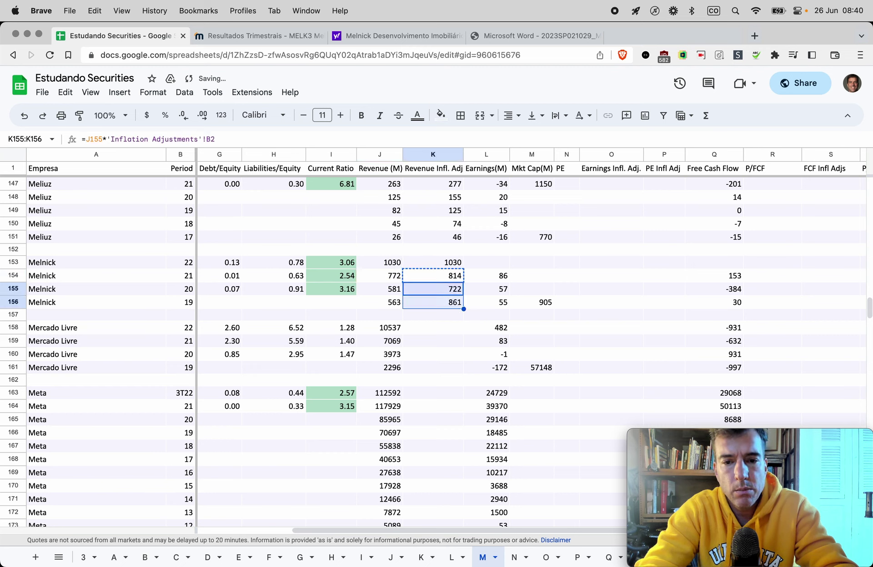
key(super+v)
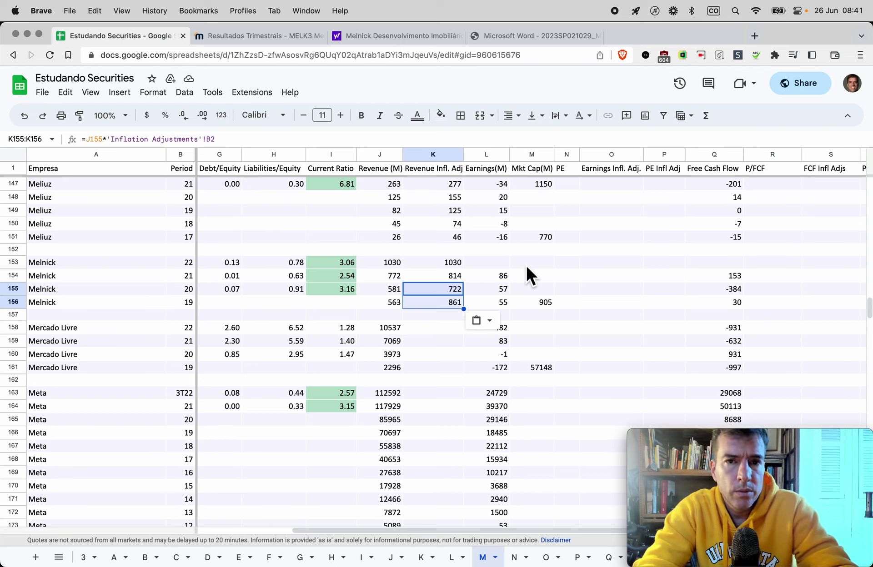
Step: Look up the 2022 consolidated net profit in the Melnick income statement and enter 126 as Earnings(M) of the Melnick 22 row
key(super+4)
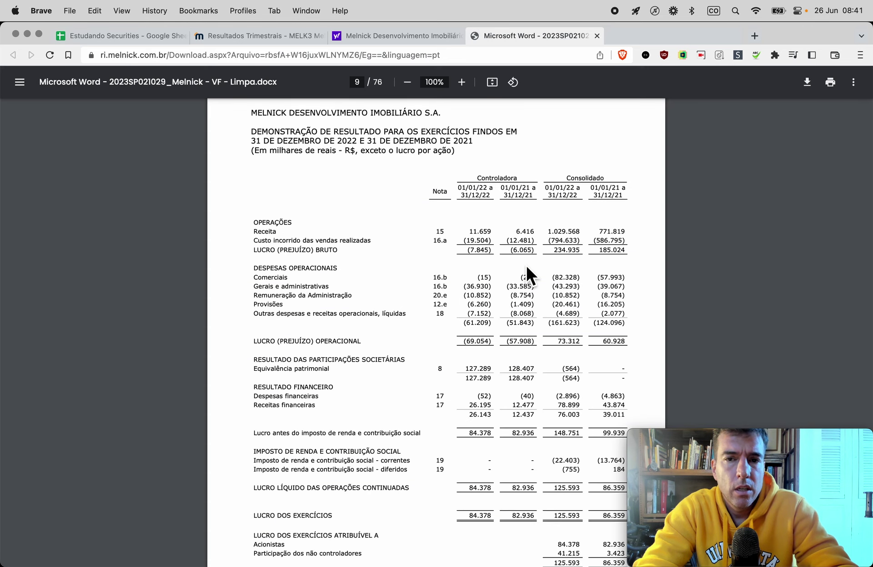
scroll(365, 406, down, 1)
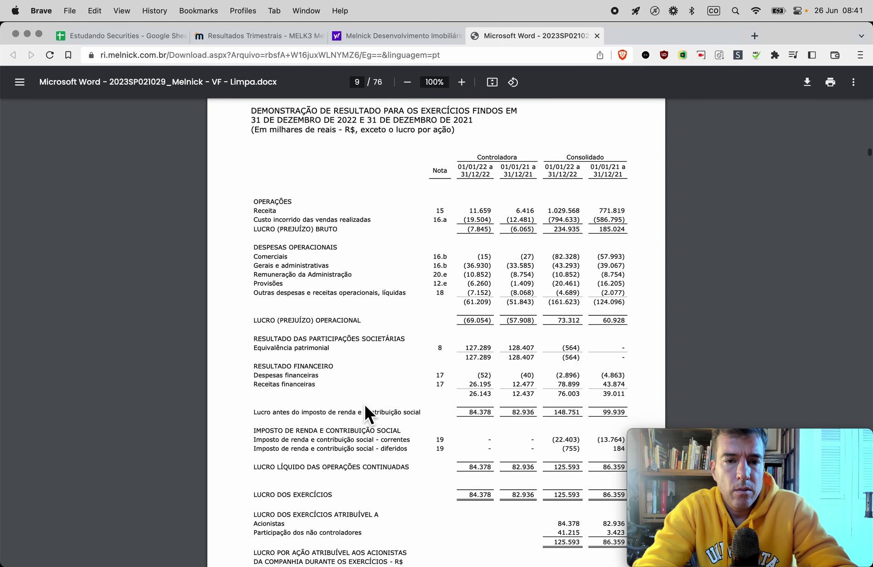
scroll(365, 406, down, 3)
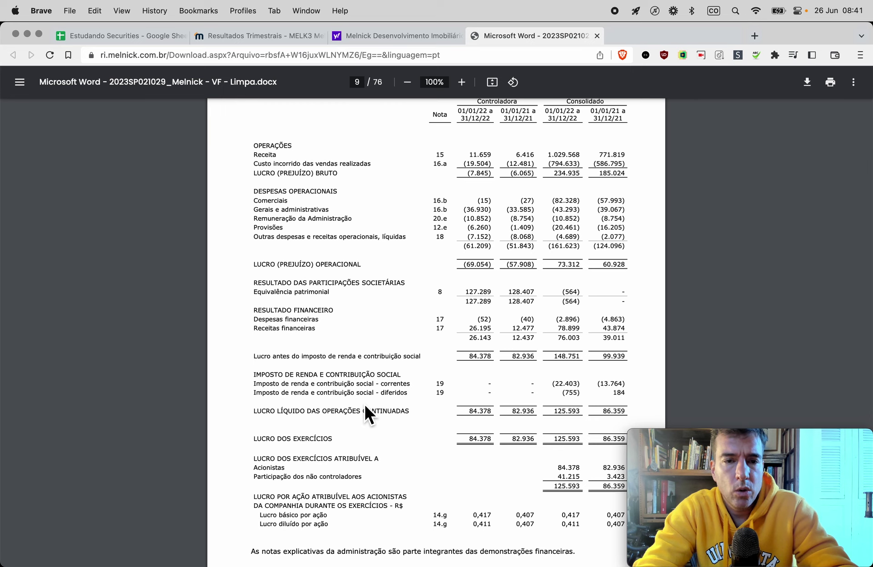
scroll(570, 379, down, 5)
scroll(570, 379, down, 18)
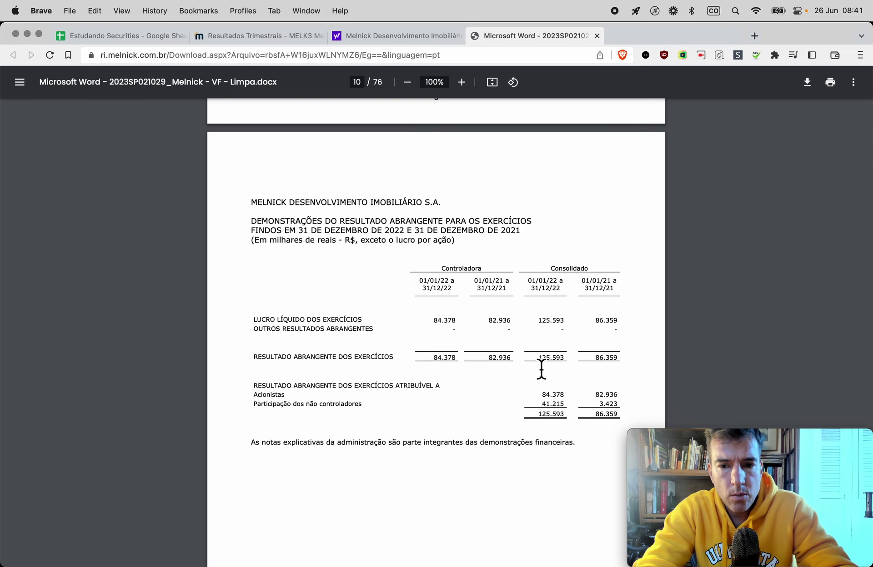
key(ctrl+Tab)
click(500, 264)
text(126)
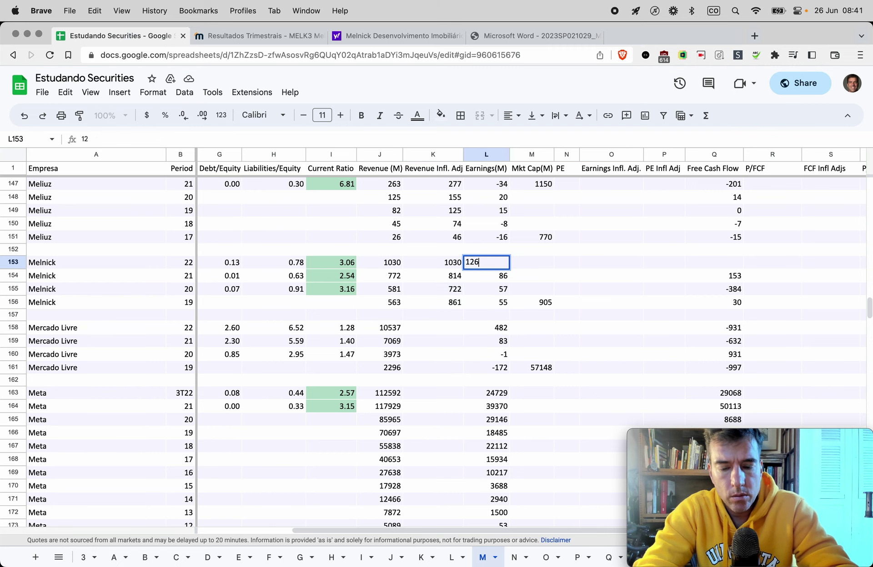
key(Return)
Step: Copy the Melnick 22 earnings into the Earnings Infl. Adj. cell of the same row
key(Up)
key(super+c)
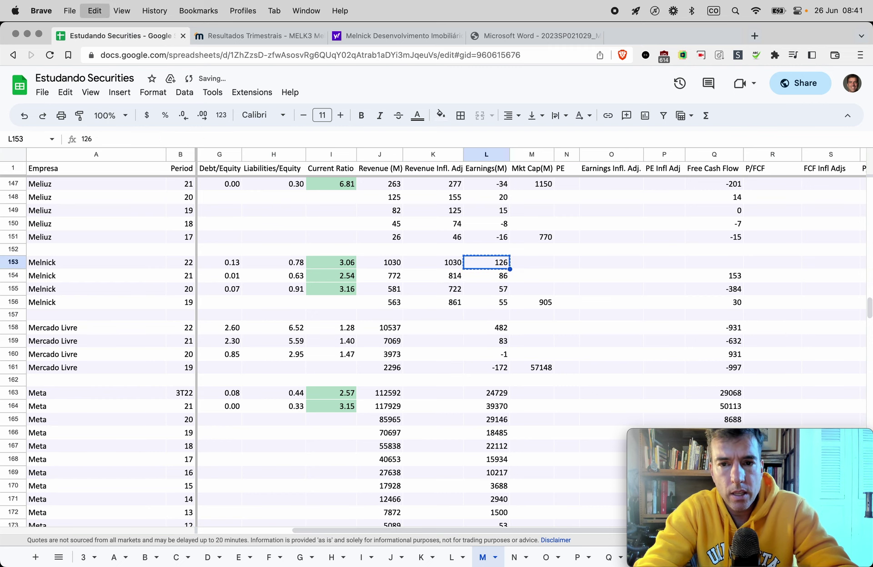
key(super+Right)
key(super+Left)
key(Right)
key(Right)
key(Right)
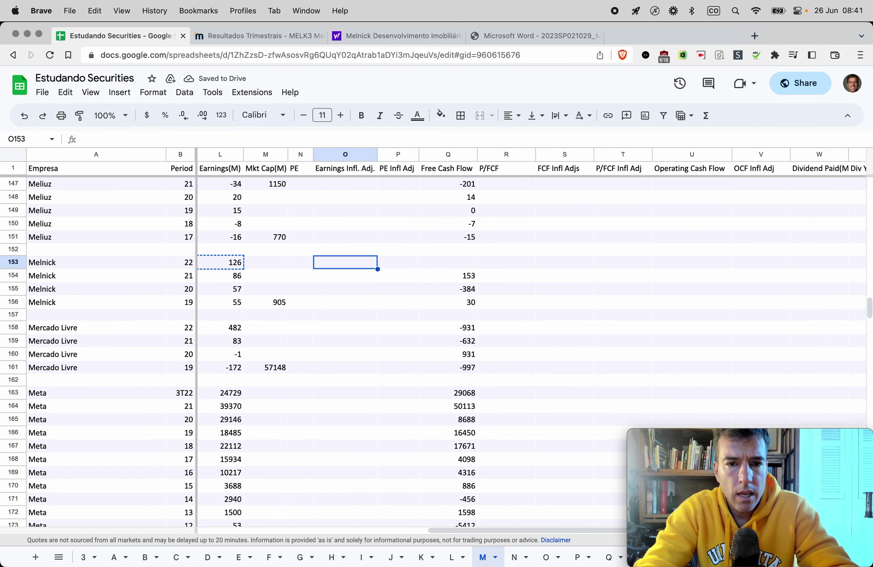
key(super+v)
Step: Set the Melnick 21 Earnings Infl. Adj. cell to the formula =L154*'Inflation Adjustments'!B1
key(Down)
text(=)
key(Left)
key(Left)
key(Left)
text(*'Inflation Adjustments'!B2)
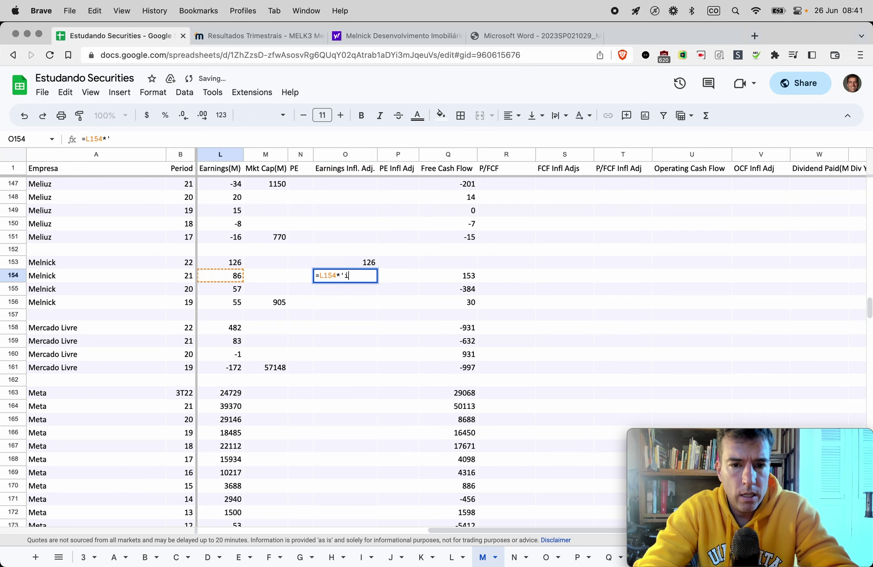
key(Return)
Step: Copy the Melnick 21 inflation-adjusted earnings formula into the Melnick 20 and 19 rows
key(Up)
key(super+c)
key(Down)
key(shift+Down)
key(super+v)
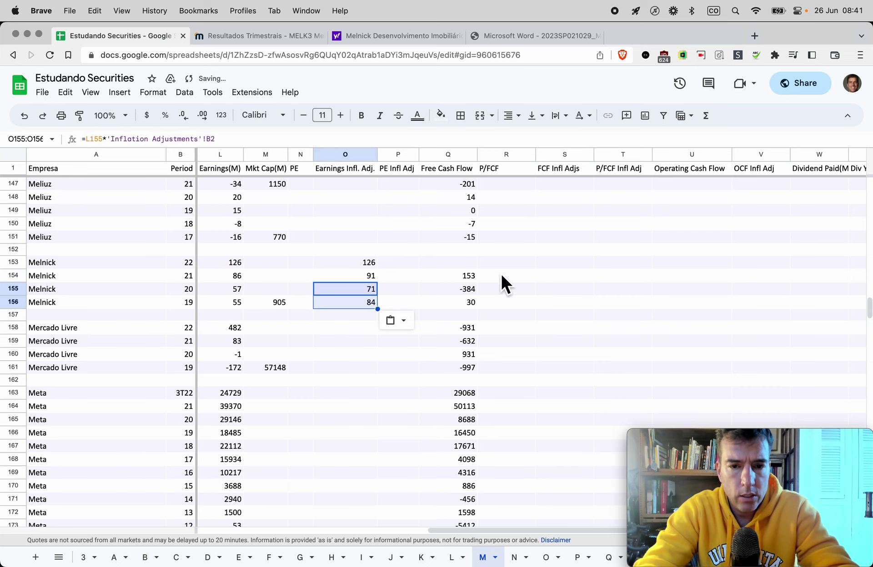
Step: Find the 2022 consolidated operating cash flow in the Melnick cash flow statement and enter it as -129 in Calculator
scroll(290, 351, left, 3)
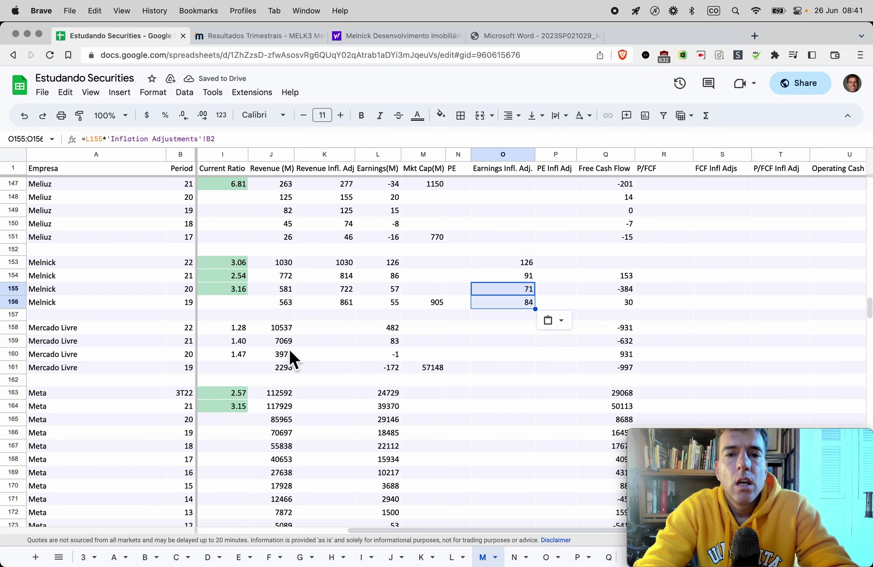
key(super+4)
scroll(534, 347, down, 10)
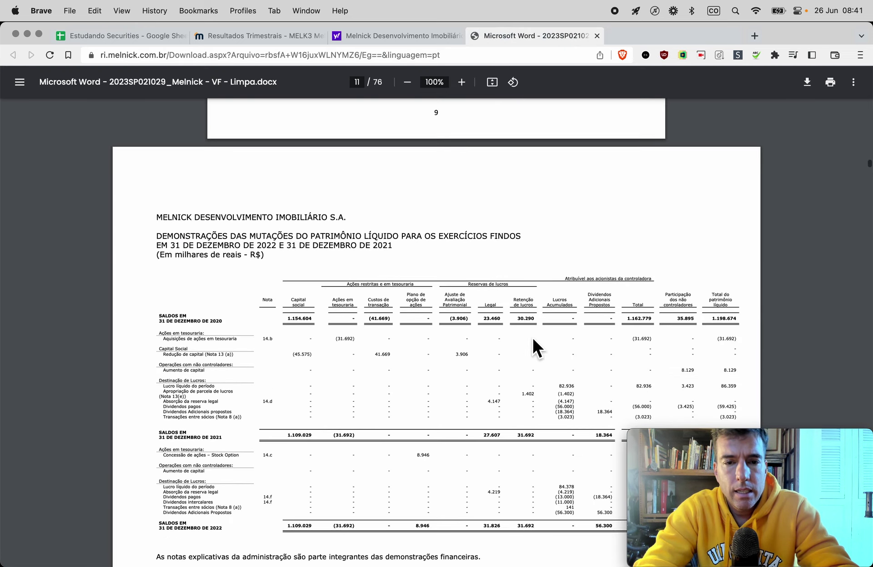
scroll(533, 340, down, 10)
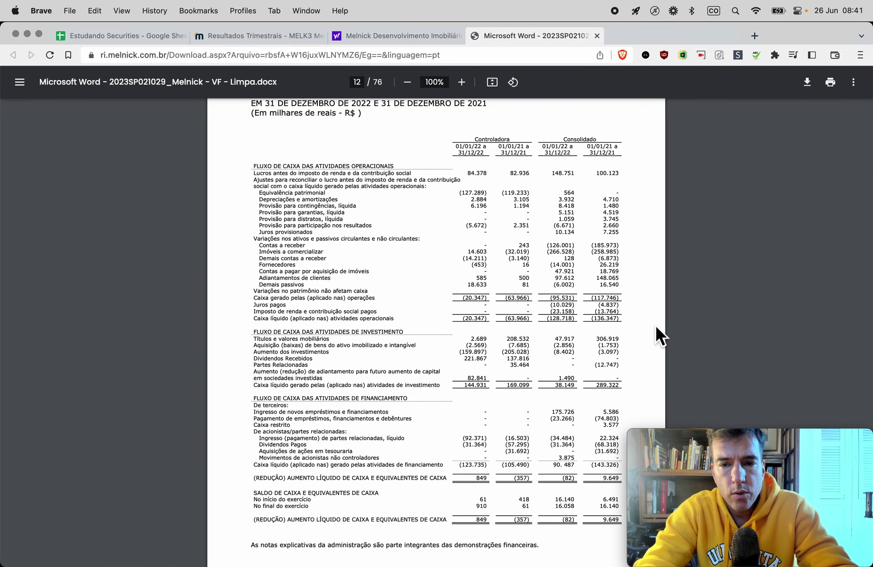
scroll(656, 335, down, 2)
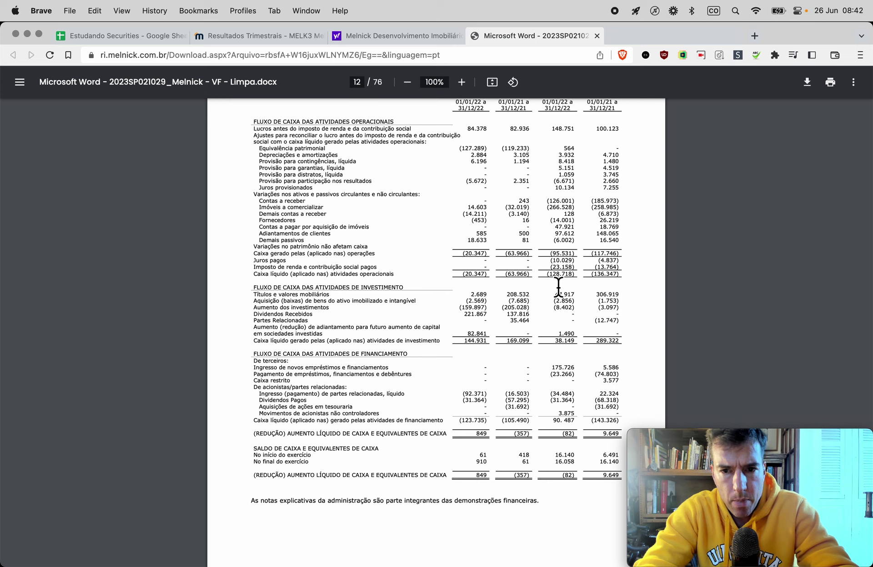
key(super+Tab)
key(Escape)
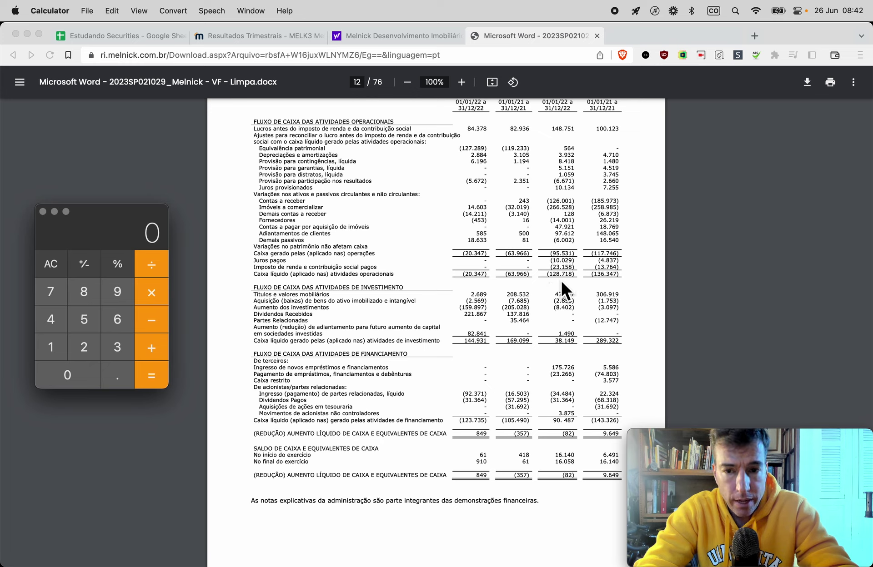
text(129)
key(alt+minus)
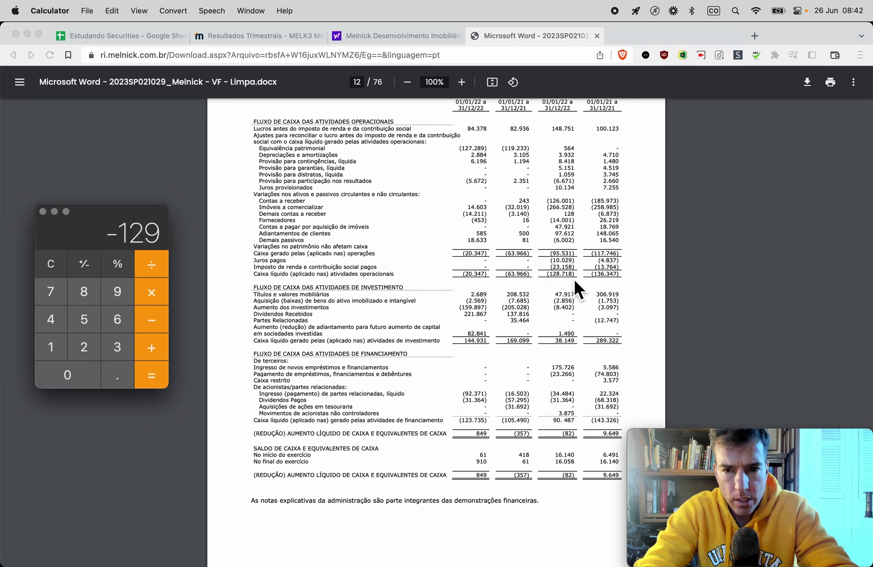
Step: Look up the 2022 consolidated investing cash flow in the Melnick statement and add 38 to the operating figure in Calculator
click(566, 223)
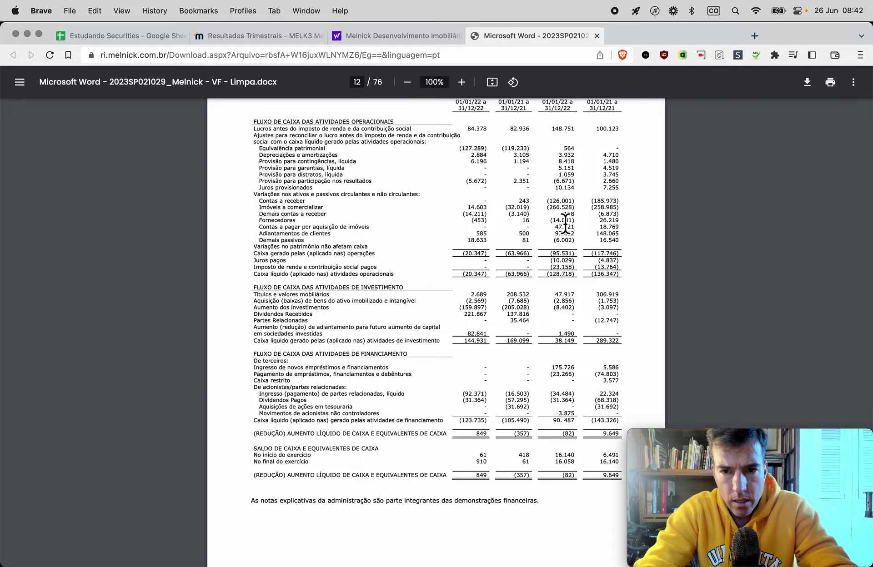
scroll(566, 222, up, 5)
key(super+Tab)
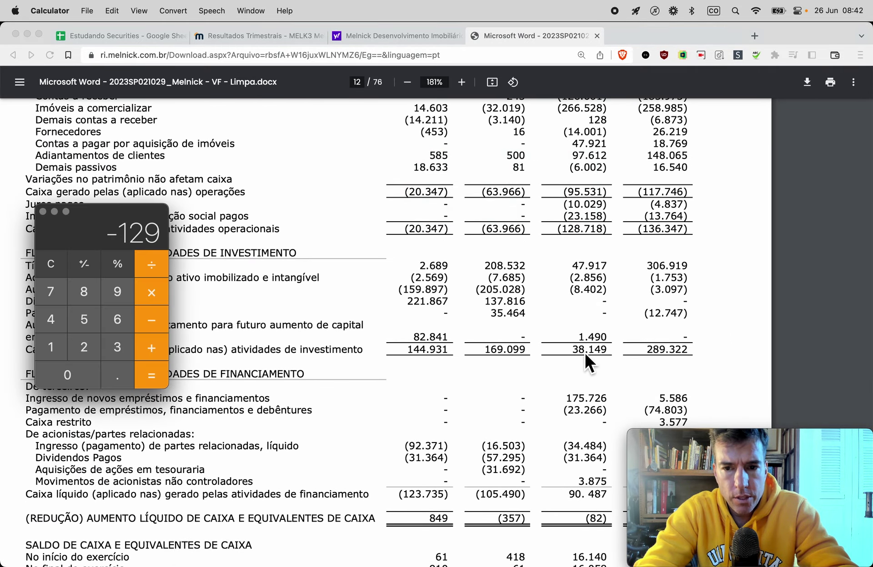
text(+38)
key(Return)
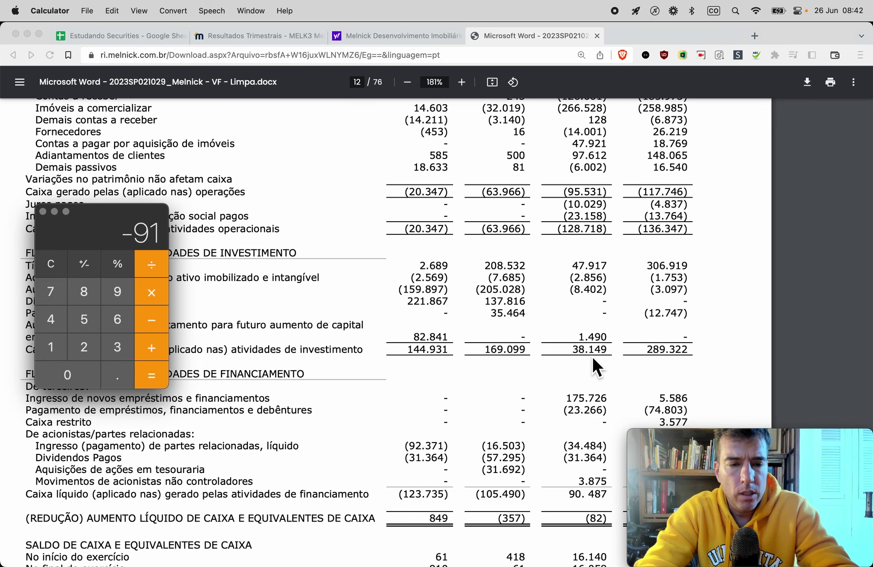
Step: Switch back to the spreadsheet and enter -91 as Free Cash Flow of the Melnick 22 row
key(super+Tab)
key(super+1)
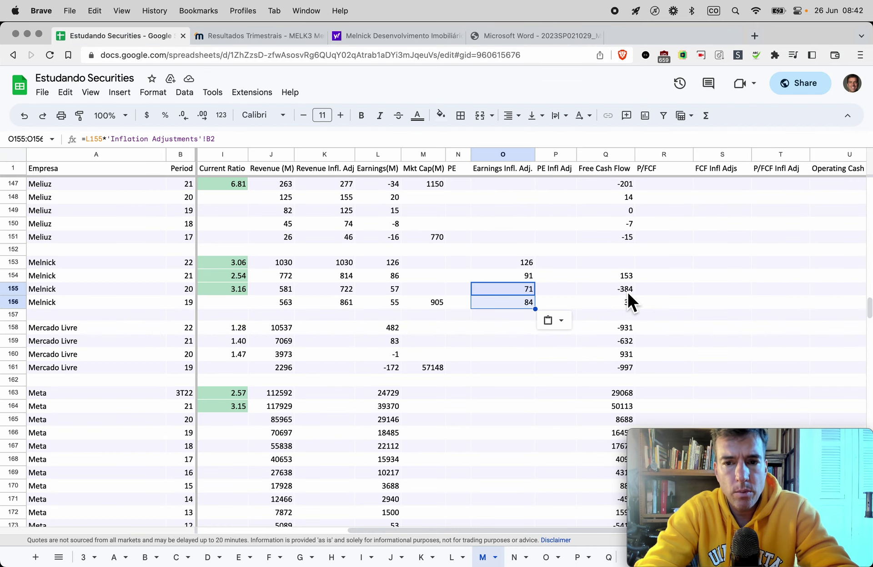
click(626, 267)
key(super+v)
Step: Enter -91 in the FCF Infl Adjs cell of the Melnick 22 row
scroll(750, 315, right, 3)
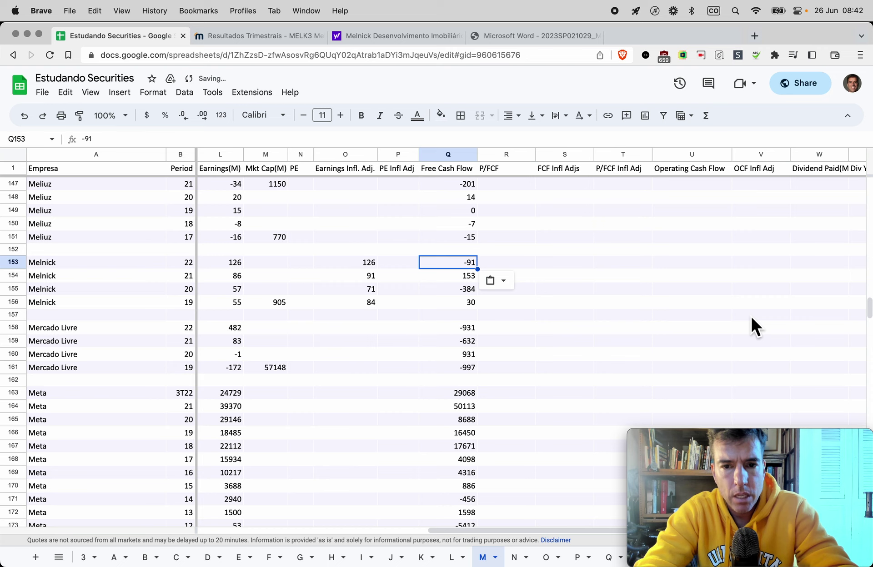
key(Right)
key(Right)
text(-91)
key(Down)
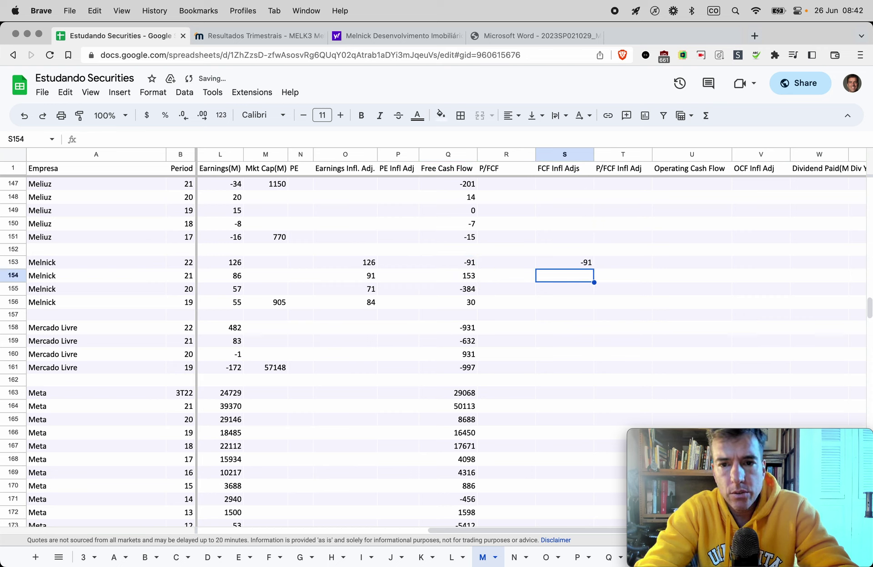
Step: Set the Melnick 21 FCF Infl Adjs cell to the formula =Q154*'Inflation Adjustments'!B1
text(=)
key(Left)
key(Left)
text(*)
text('Inflation Adjustments'!B1)
key(Return)
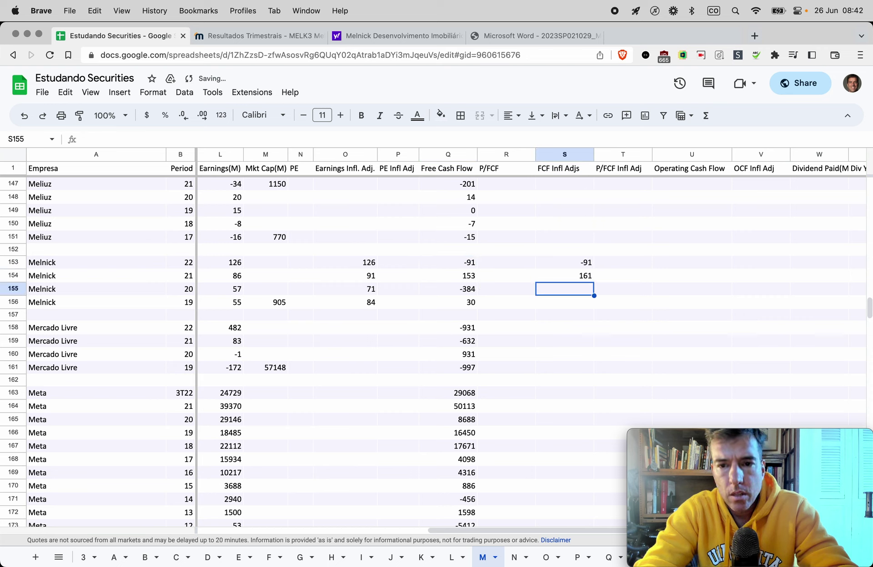
Step: Copy the Melnick 21 inflation-adjusted free cash flow formula into the Melnick 20 and 19 rows
key(Up)
key(Down)
key(shift+Down)
key(super+v)
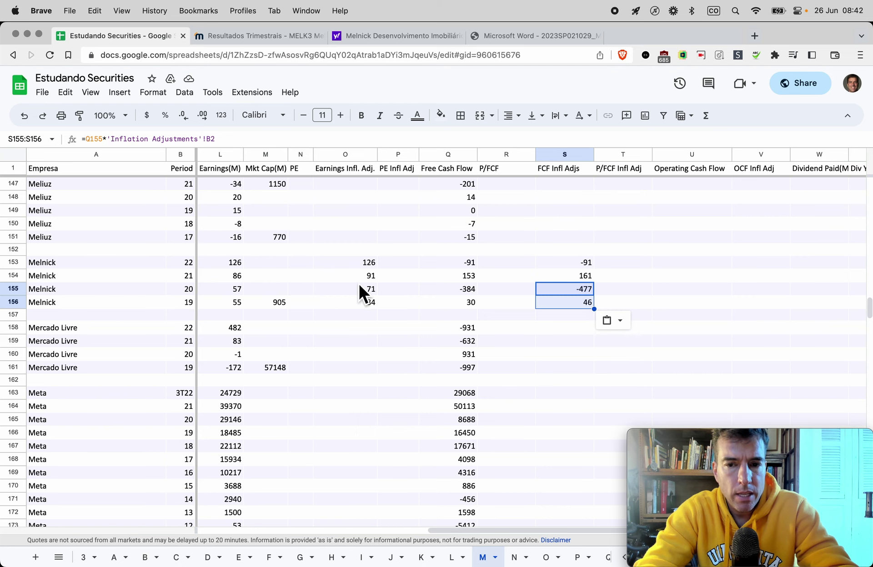
Step: Enter 905 as Mkt Cap(M) of the Melnick 21 row
scroll(359, 282, left, 10)
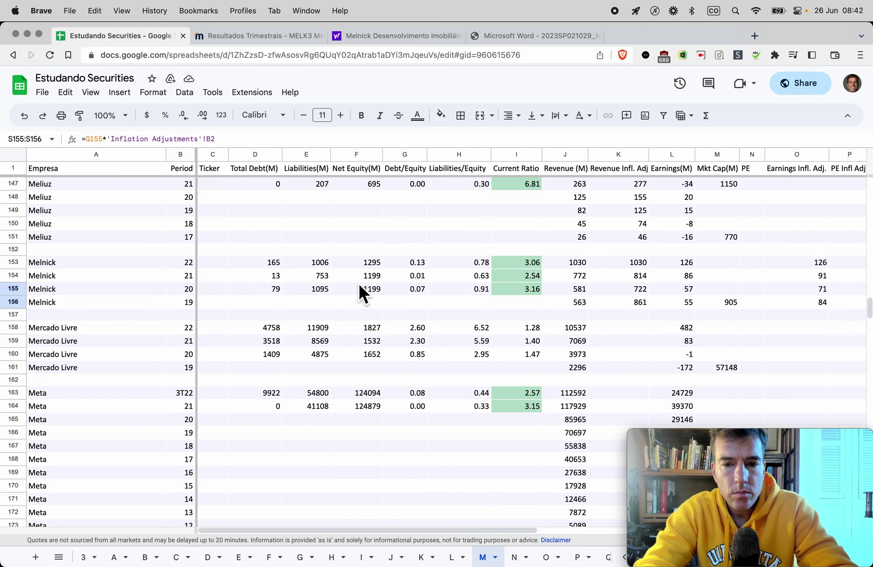
scroll(358, 282, right, 6)
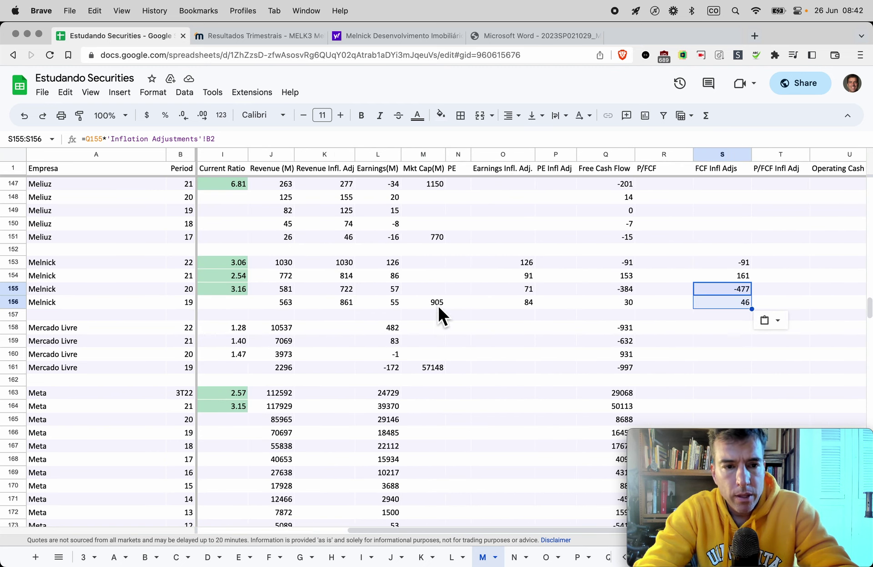
click(437, 278)
text(905)
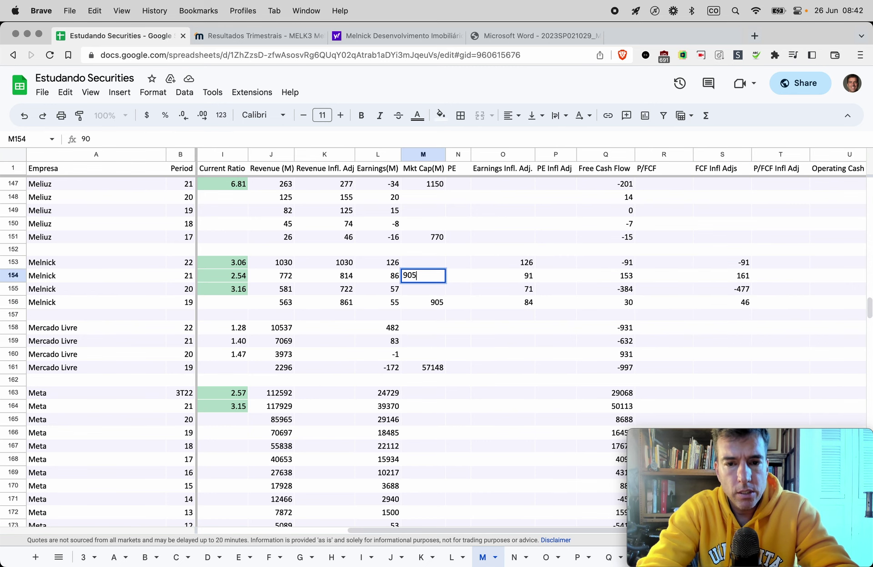
key(Return)
Step: Look up Melnick's current market cap on Yahoo Finance and set Mkt Cap(M) of the Melnick 19 row to 839
key(super+3)
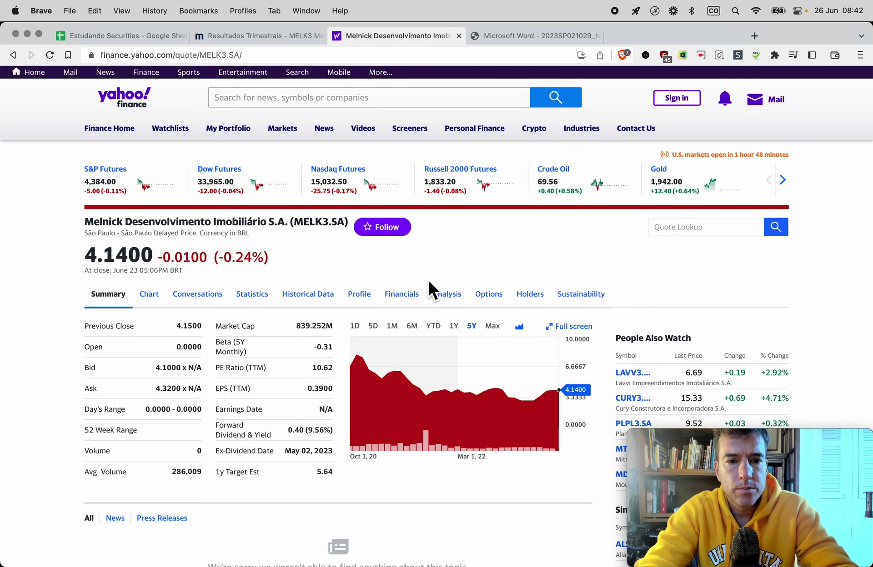
key(super+2)
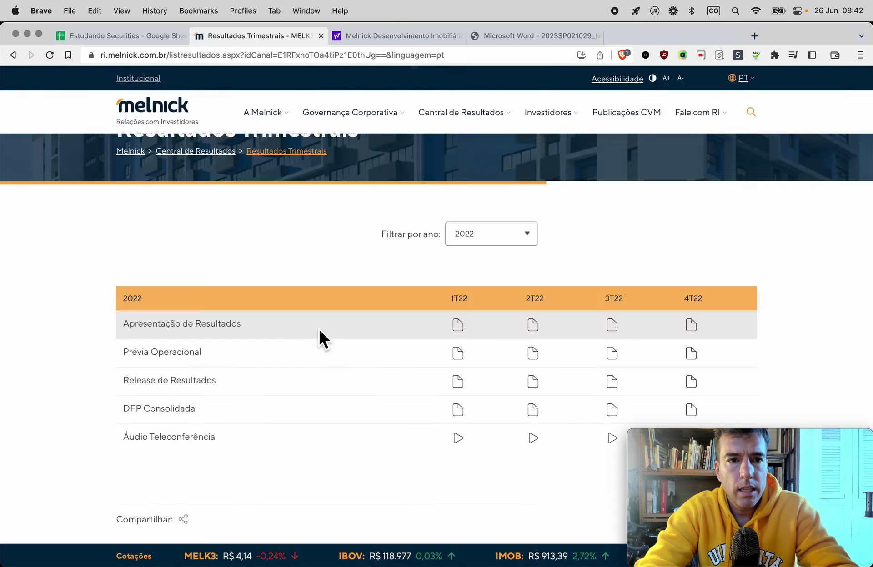
key(super+1)
click(427, 303)
text(839)
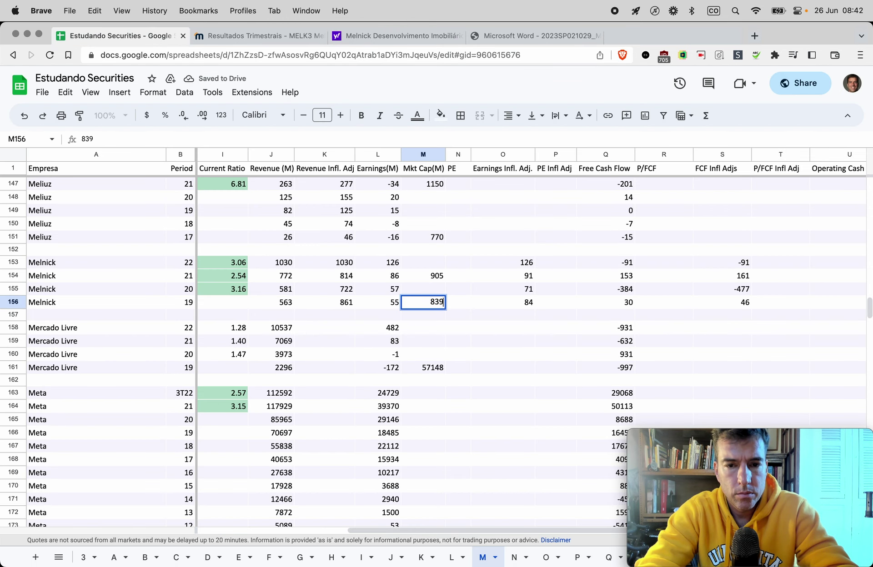
key(Return)
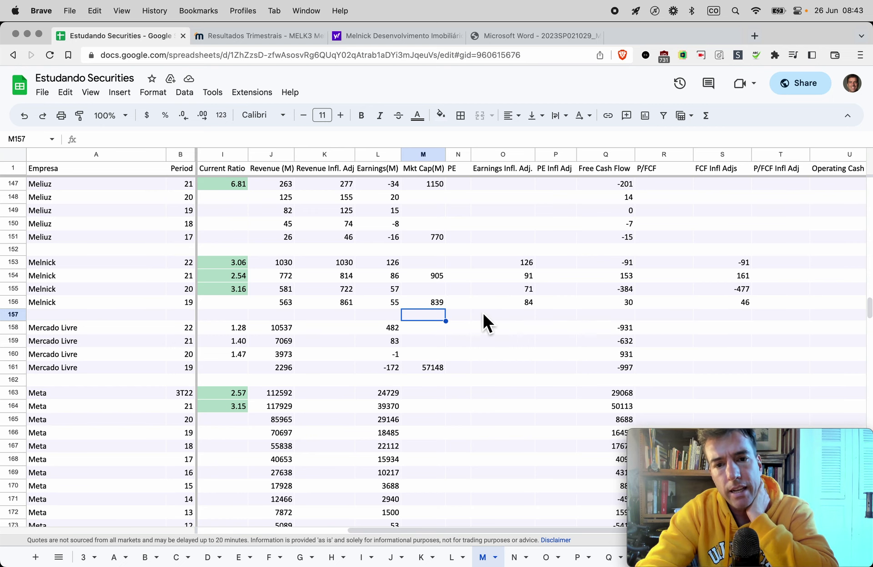
scroll(482, 311, left, 2)
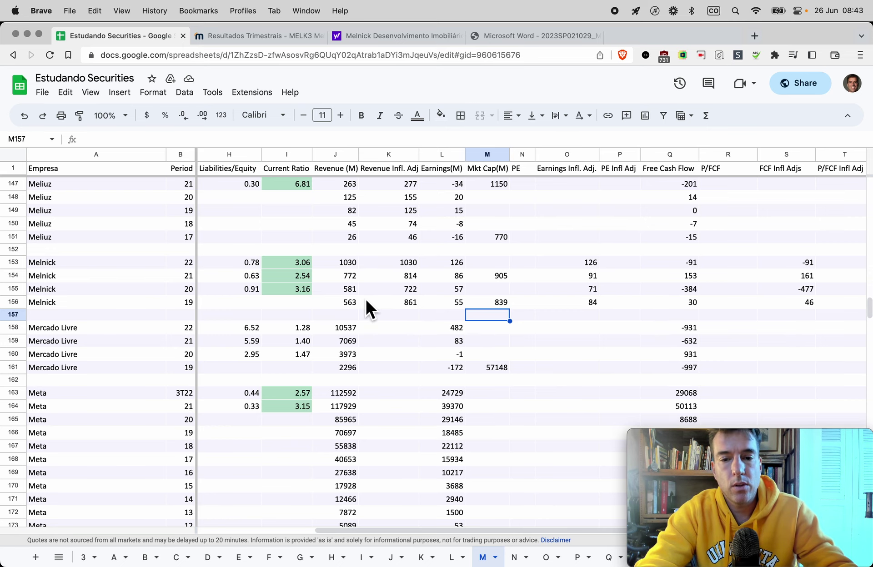
scroll(366, 301, left, 3)
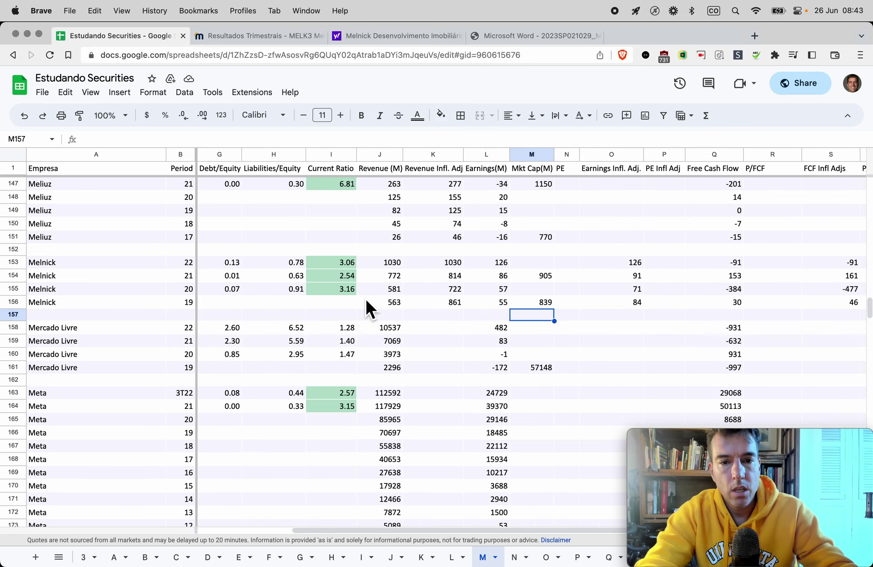
scroll(367, 301, left, 2)
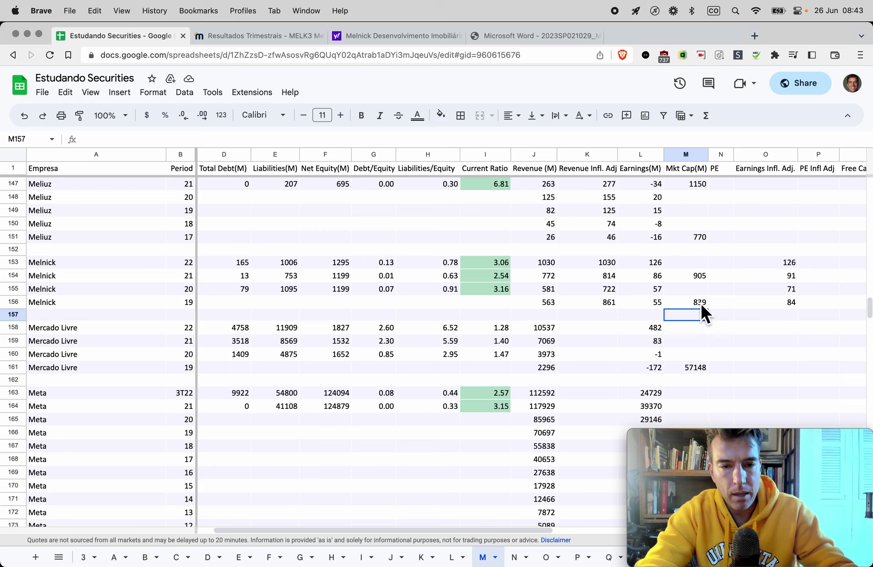
scroll(702, 309, right, 5)
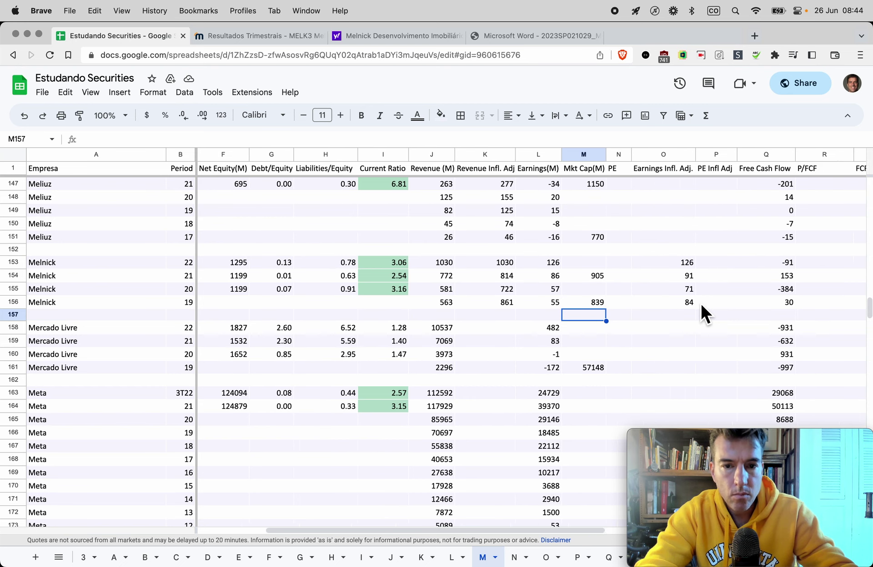
scroll(702, 308, right, 2)
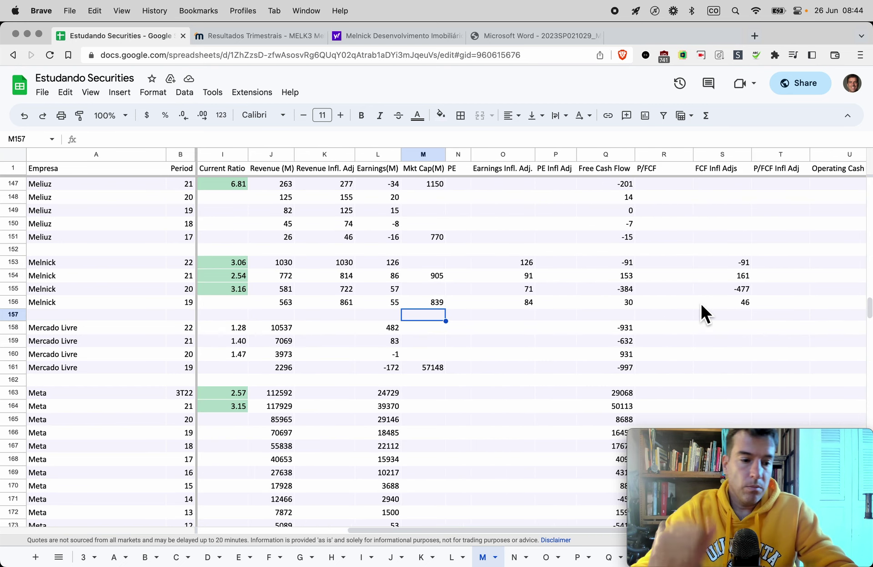